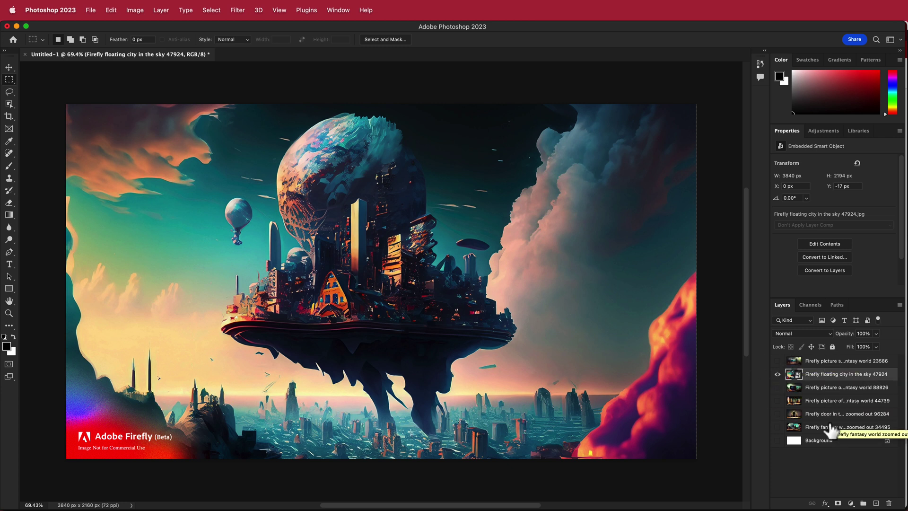
Rasterize the "Firefly floating city in the sky 47924" smart object layer, with the Lasso tool active.
{"action": "key", "text": "l"}
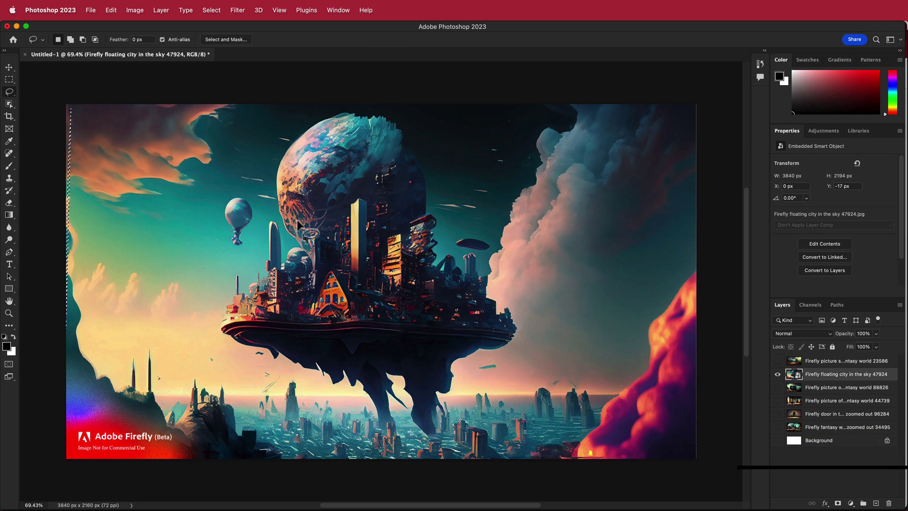
{"action": "right_click", "coordinate": [837, 374]}
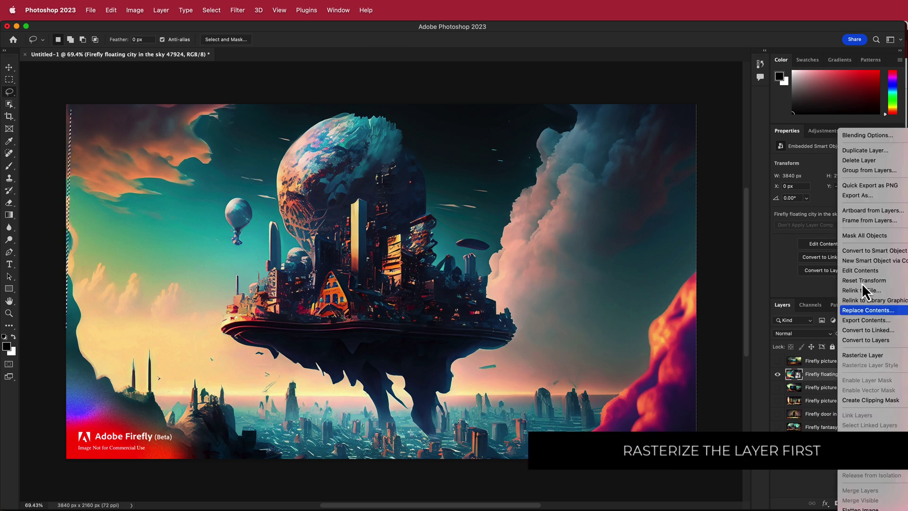
{"action": "left_click", "coordinate": [875, 356]}
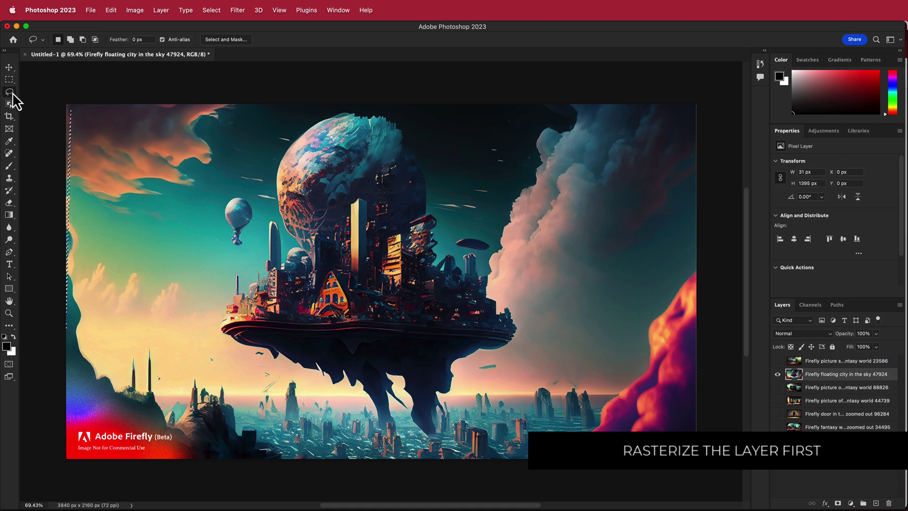
Lasso the Adobe Firefly watermark in the picture's lower-left corner, remove it with Content-Aware Fill on the current layer, and deselect.
{"action": "mouse_move", "coordinate": [66, 390]}
{"action": "left_mouse_down"}
{"action": "mouse_move", "coordinate": [163, 394]}
{"action": "mouse_move", "coordinate": [199, 439]}
{"action": "mouse_move", "coordinate": [178, 479]}
{"action": "mouse_move", "coordinate": [73, 494]}
{"action": "left_mouse_up"}
{"action": "left_click_drag", "start_coordinate": [23, 431], "coordinate": [34, 428]}
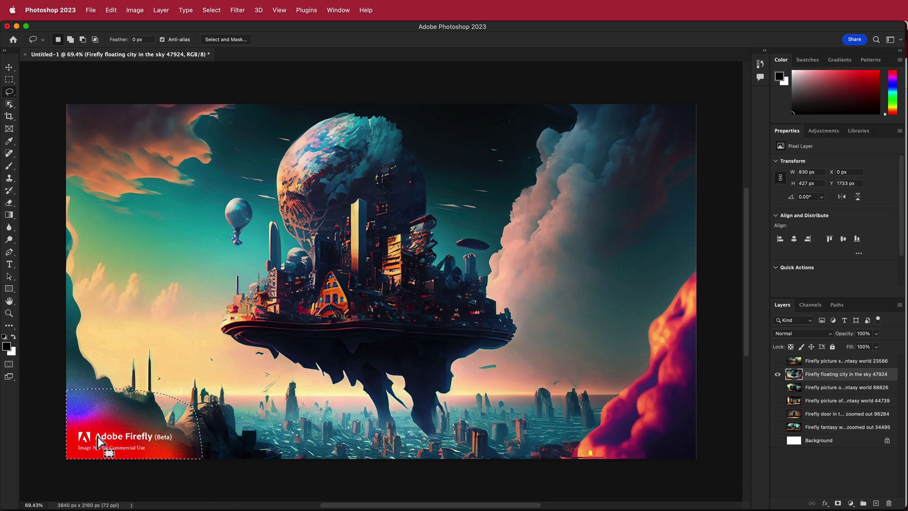
{"action": "left_click", "coordinate": [111, 10]}
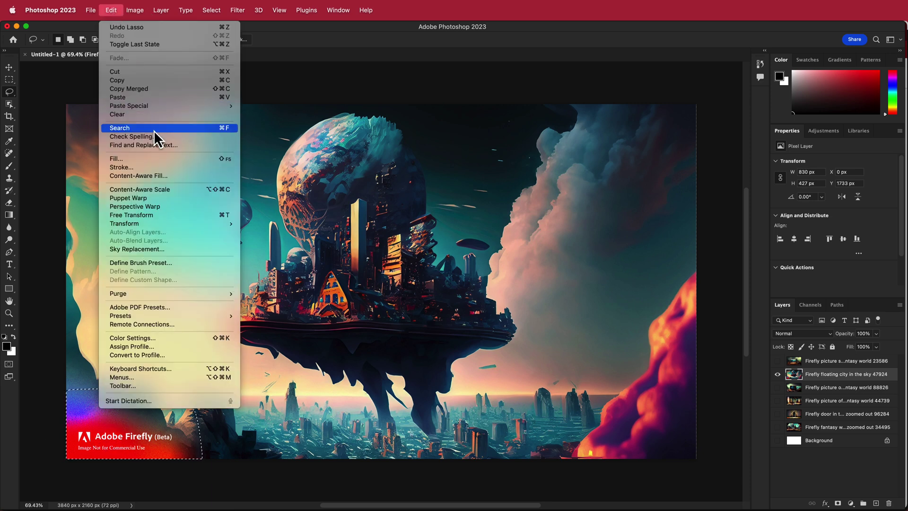
{"action": "left_click", "coordinate": [156, 177]}
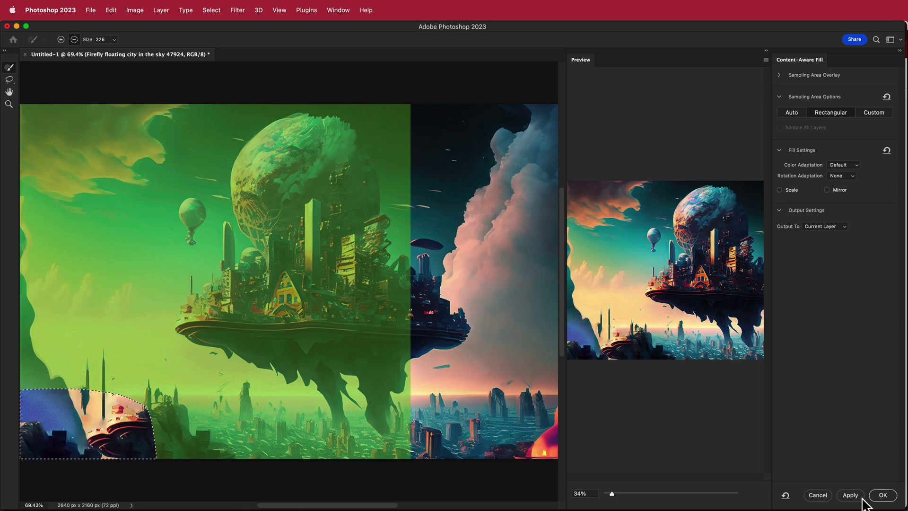
{"action": "left_click", "coordinate": [882, 495]}
{"action": "left_click", "coordinate": [9, 79]}
{"action": "key", "text": "super+d"}
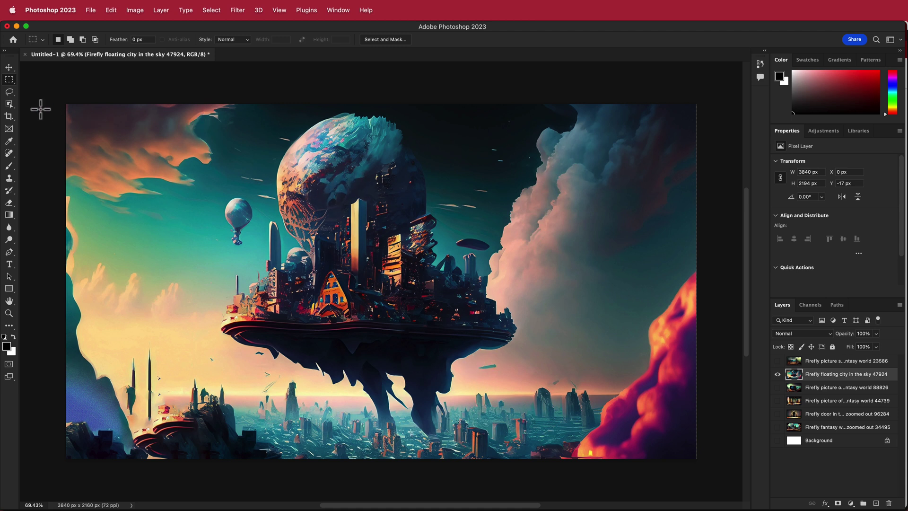
Select the floating city with the Object Selection tool and subtract the stray sky streaks using the Quick Selection tool.
{"action": "left_click", "coordinate": [9, 105]}
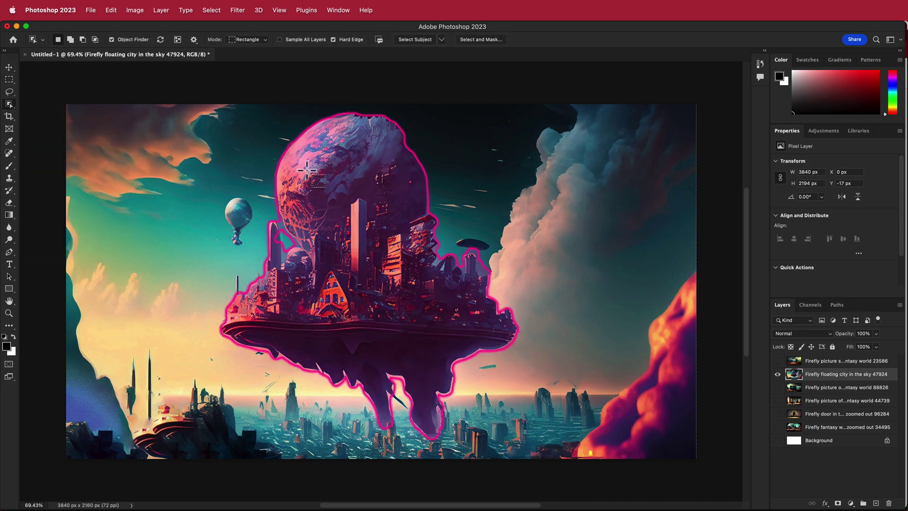
{"action": "left_click", "coordinate": [336, 179]}
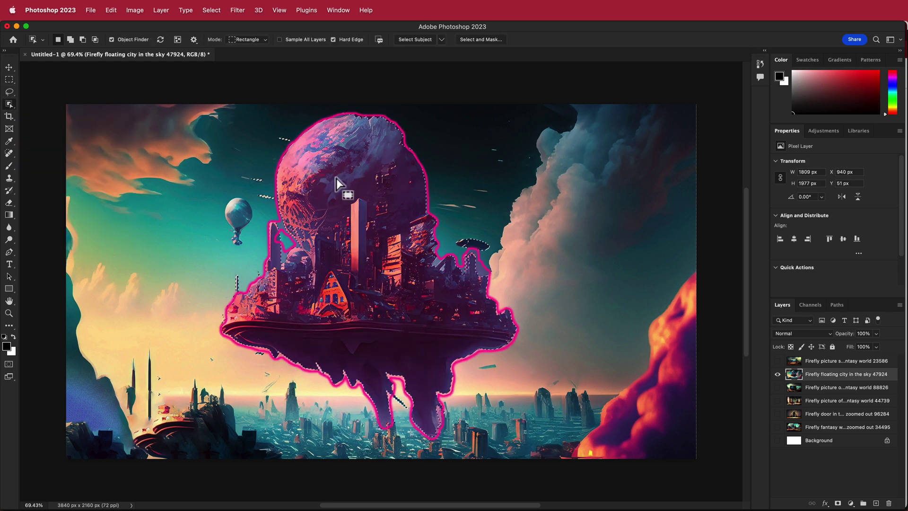
{"action": "right_click", "coordinate": [9, 104]}
{"action": "left_click", "coordinate": [55, 116]}
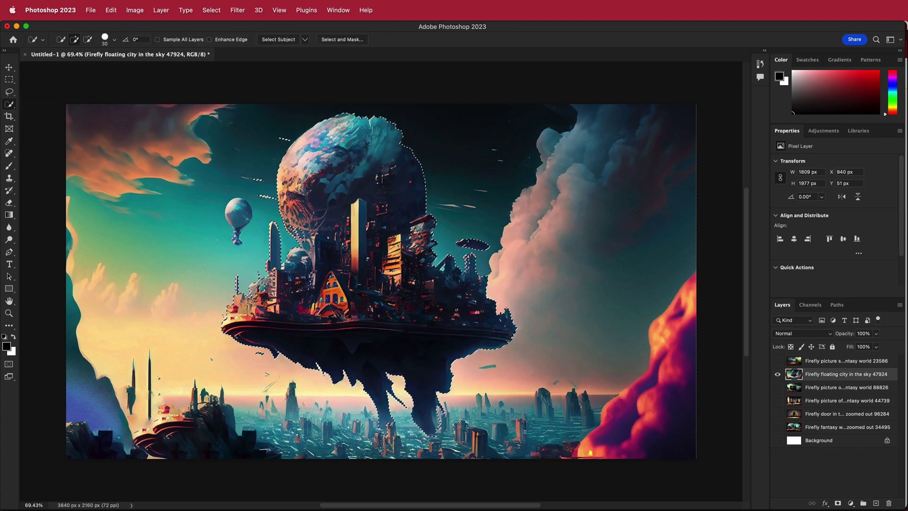
{"action": "scroll", "coordinate": [280, 195], "scroll_direction": "up", "scroll_amount": 15}
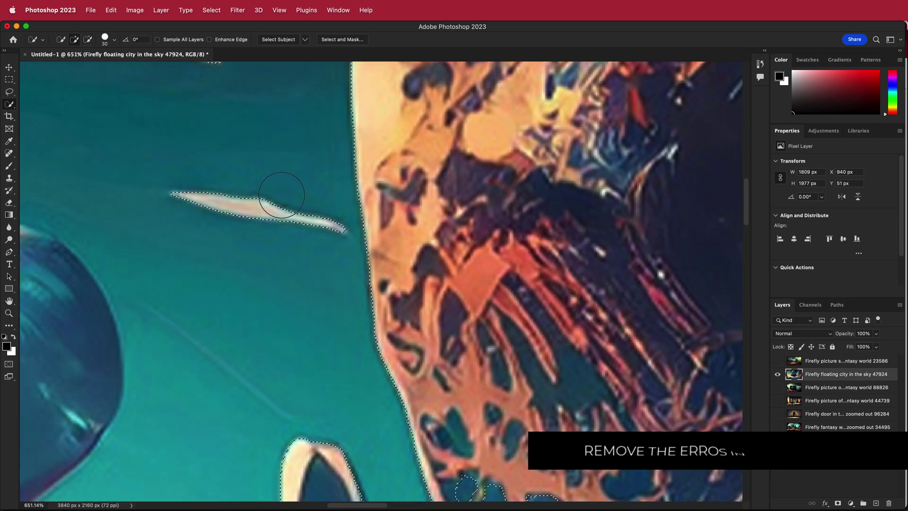
{"action": "mouse_move", "coordinate": [281, 194]}
{"action": "left_mouse_down"}
{"action": "mouse_move", "coordinate": [175, 192]}
{"action": "mouse_move", "coordinate": [302, 213]}
{"action": "left_mouse_up"}
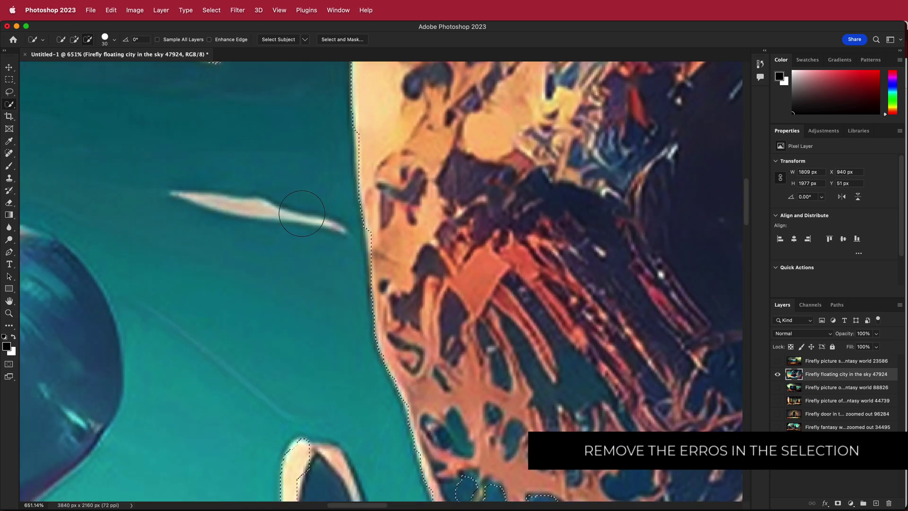
{"action": "scroll", "coordinate": [212, 155], "scroll_direction": "up", "scroll_amount": 5}
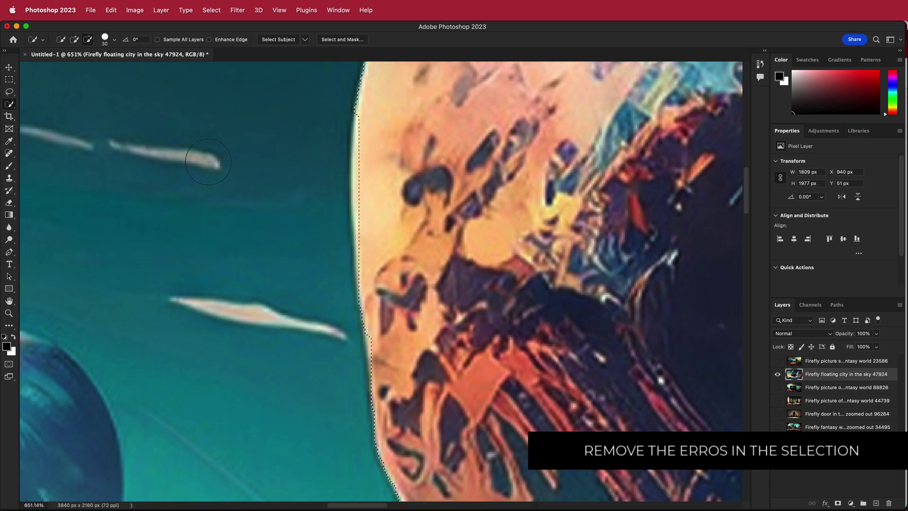
{"action": "scroll", "coordinate": [208, 162], "scroll_direction": "down", "scroll_amount": 15}
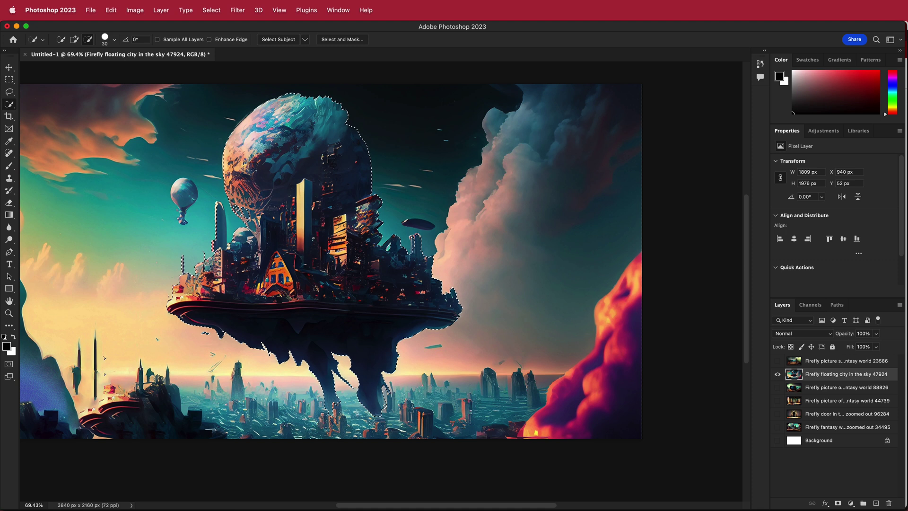
{"action": "key", "text": "alt"}
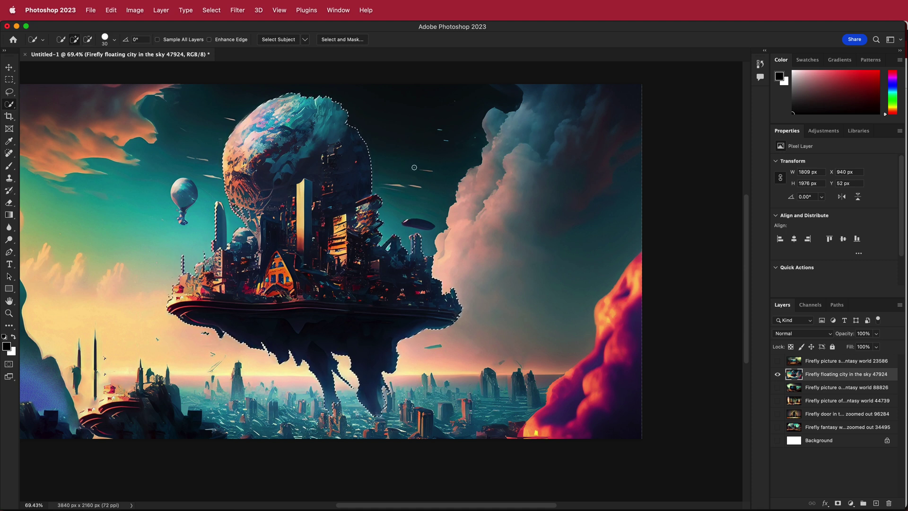
Cut the selected city onto a new layer and move it to about X 864 px, Y 63 px.
{"action": "key", "text": "Delete"}
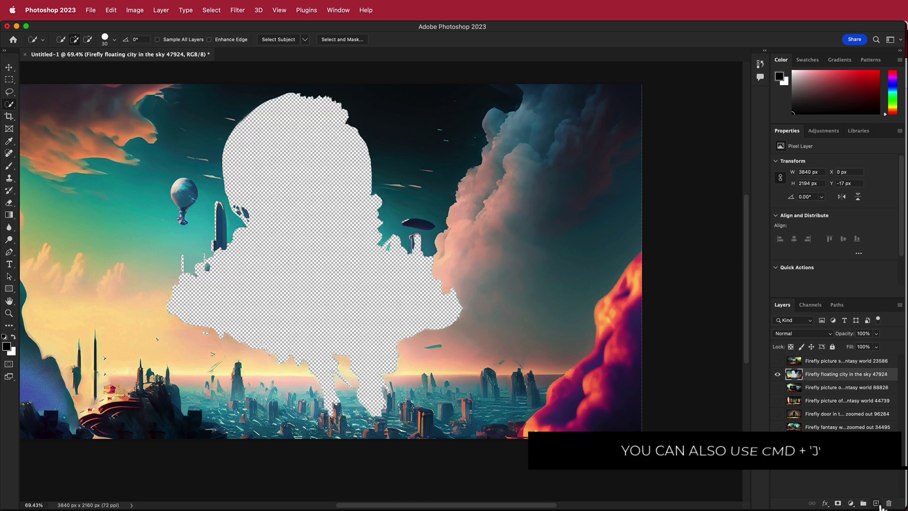
{"action": "left_click", "coordinate": [876, 503]}
{"action": "key", "text": "super+v"}
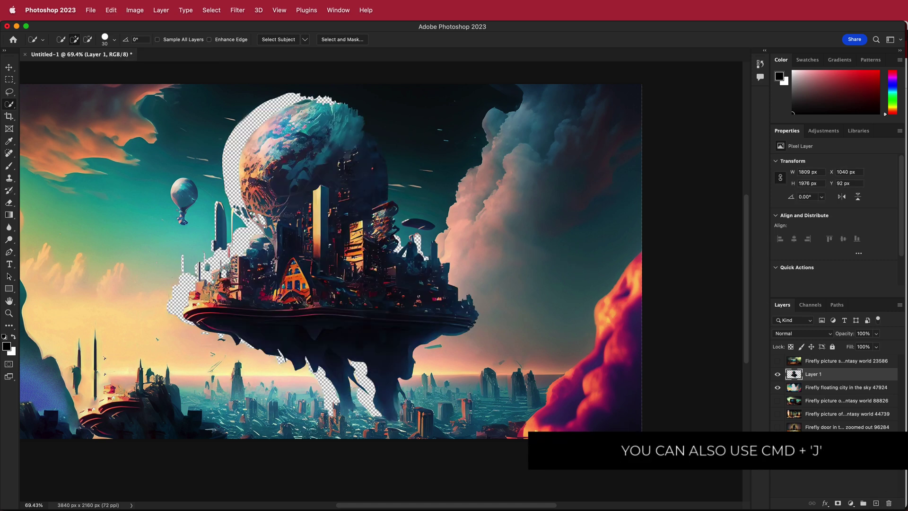
{"action": "key", "text": "v"}
{"action": "left_click_drag", "start_coordinate": [312, 182], "coordinate": [284, 177]}
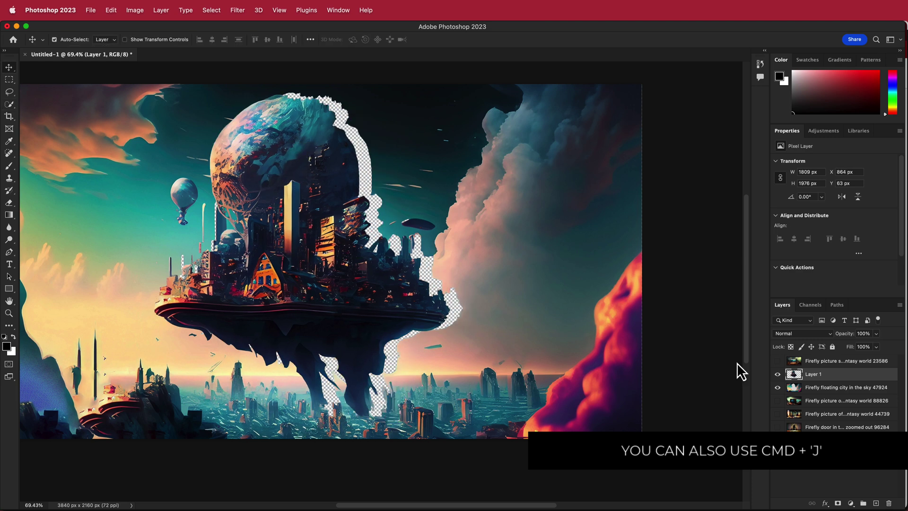
Hide Layer 1, marquee an area about 1869 by 2061 px around the hole, and open Content-Aware Fill on the floating city layer.
{"action": "left_click", "coordinate": [777, 374]}
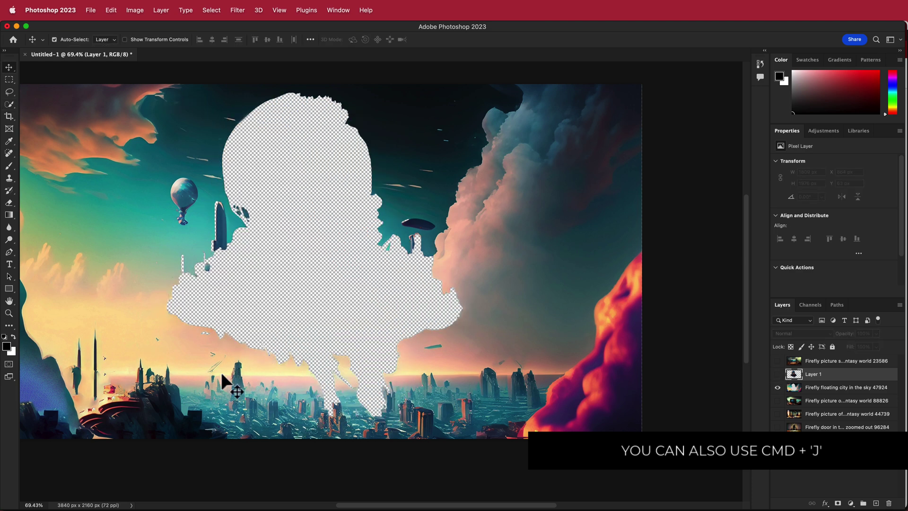
{"action": "left_click", "coordinate": [9, 80]}
{"action": "left_click_drag", "start_coordinate": [159, 88], "coordinate": [467, 427]}
{"action": "left_click", "coordinate": [113, 12]}
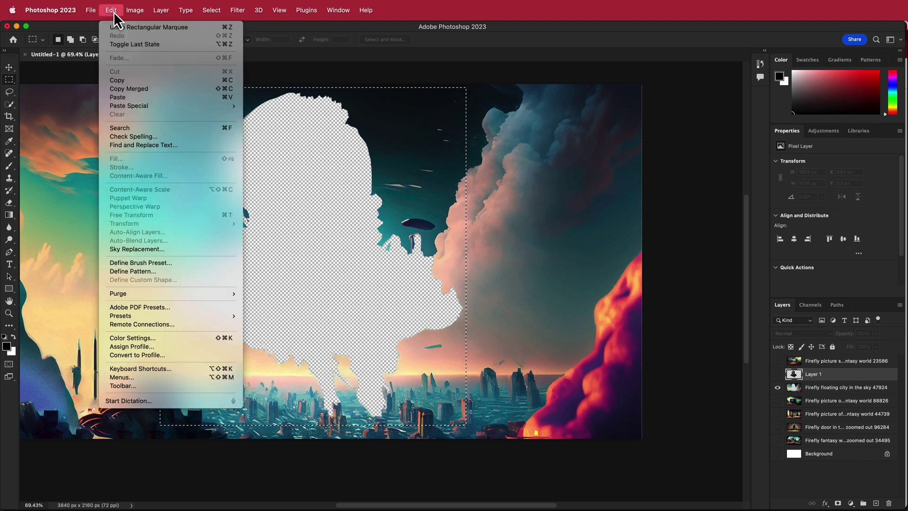
{"action": "mouse_move", "coordinate": [135, 11]}
{"action": "left_click", "coordinate": [828, 393]}
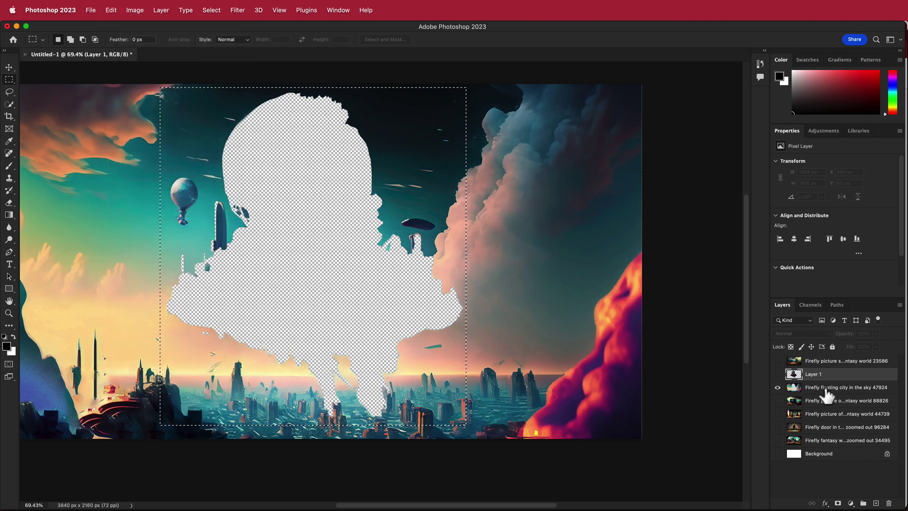
{"action": "left_click", "coordinate": [804, 388]}
{"action": "left_click", "coordinate": [110, 10]}
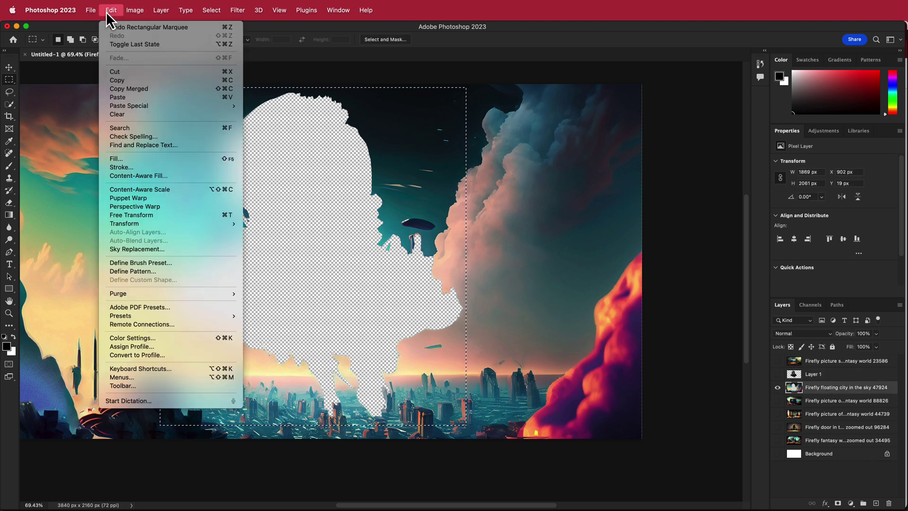
{"action": "left_click", "coordinate": [142, 176]}
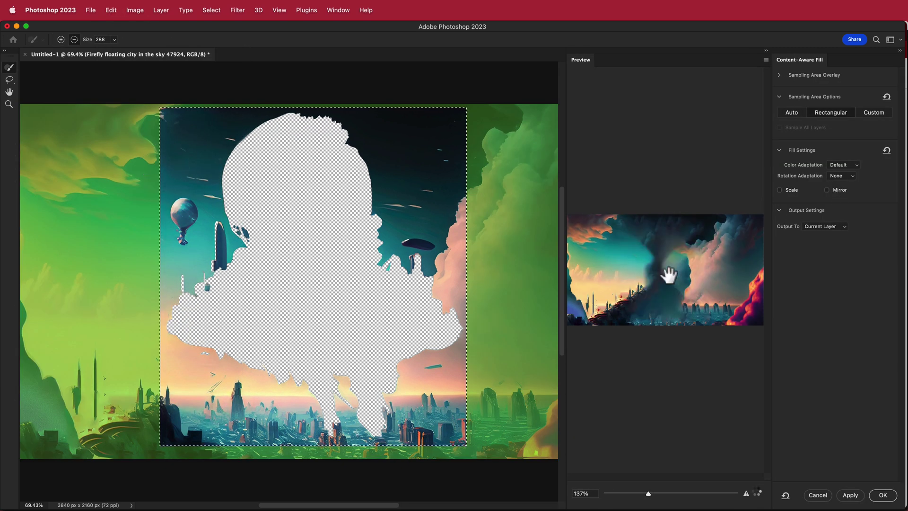
Fill the hole using Color Adaptation Very High and Rotation Adaptation Medium, output to the current layer.
{"action": "left_click", "coordinate": [855, 165]}
{"action": "left_click", "coordinate": [844, 184]}
{"action": "left_click", "coordinate": [842, 175]}
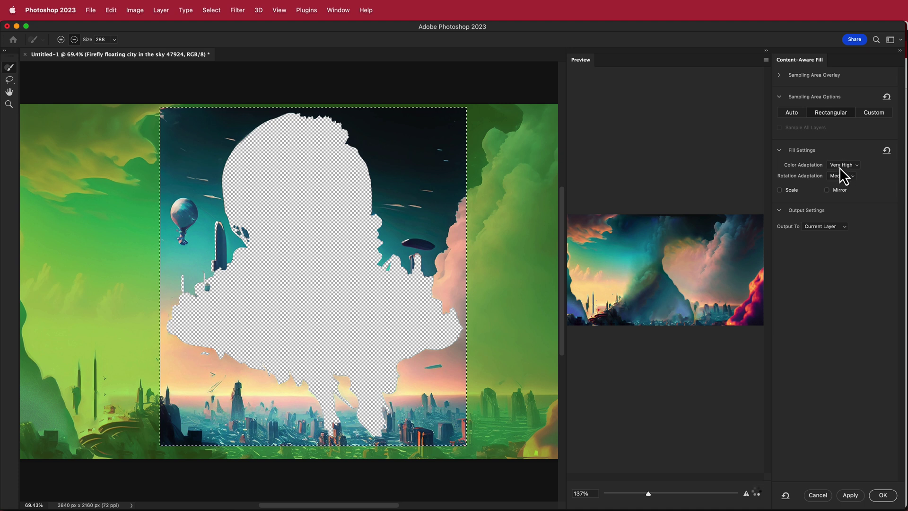
{"action": "left_click", "coordinate": [852, 189]}
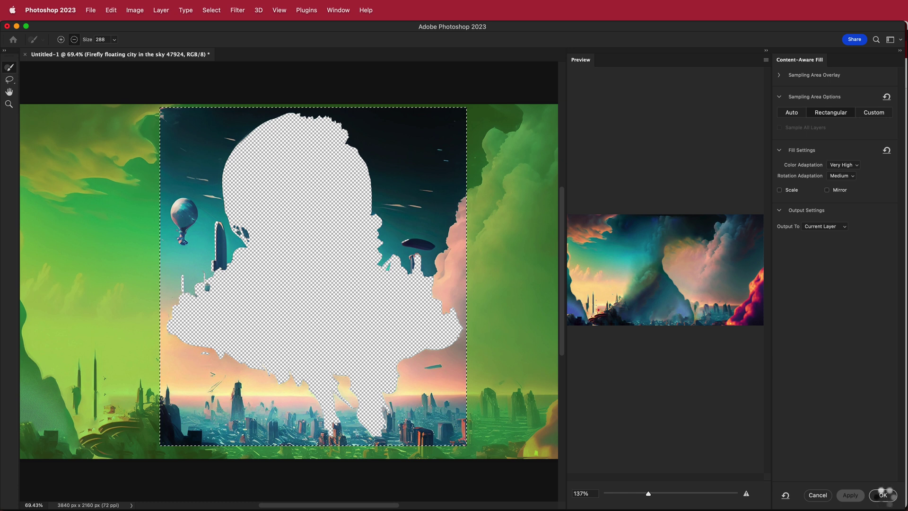
{"action": "left_click", "coordinate": [883, 495]}
Compare the filled background with the cut-out city layer shown and hidden.
{"action": "left_click", "coordinate": [778, 374]}
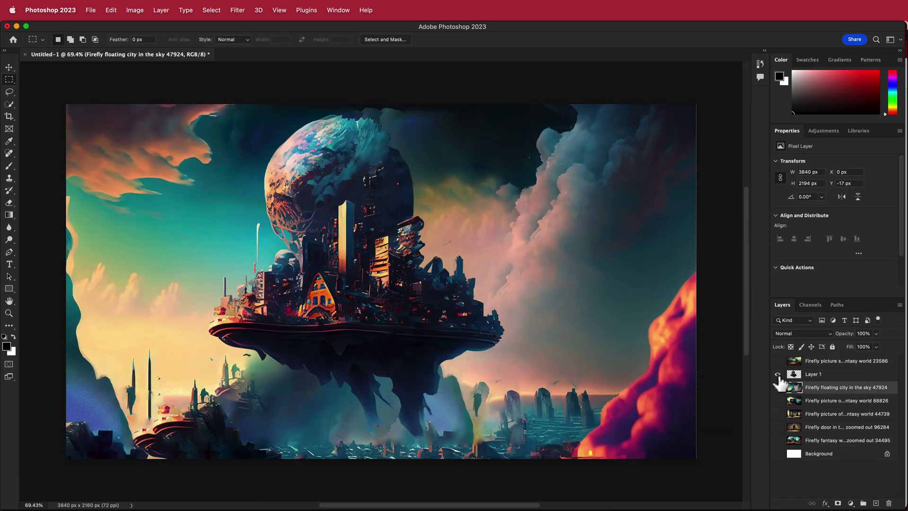
{"action": "left_click", "coordinate": [778, 374]}
{"action": "left_click", "coordinate": [777, 374]}
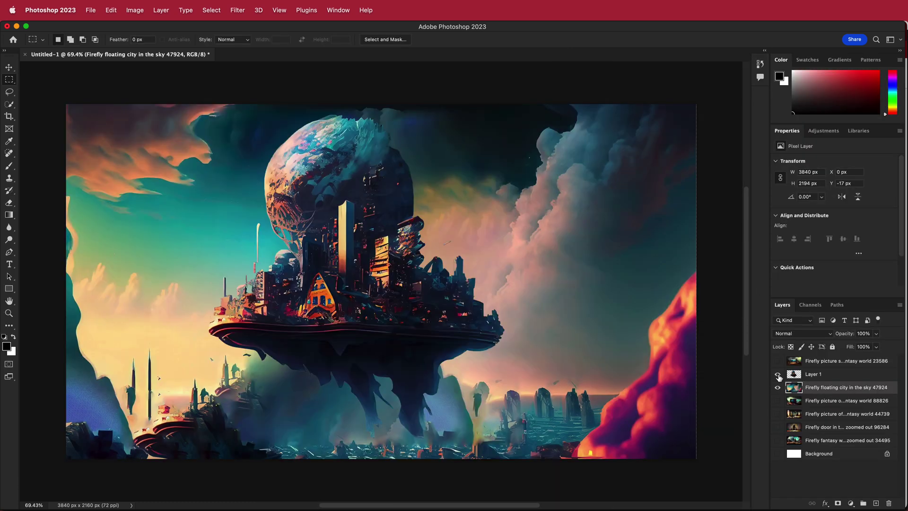
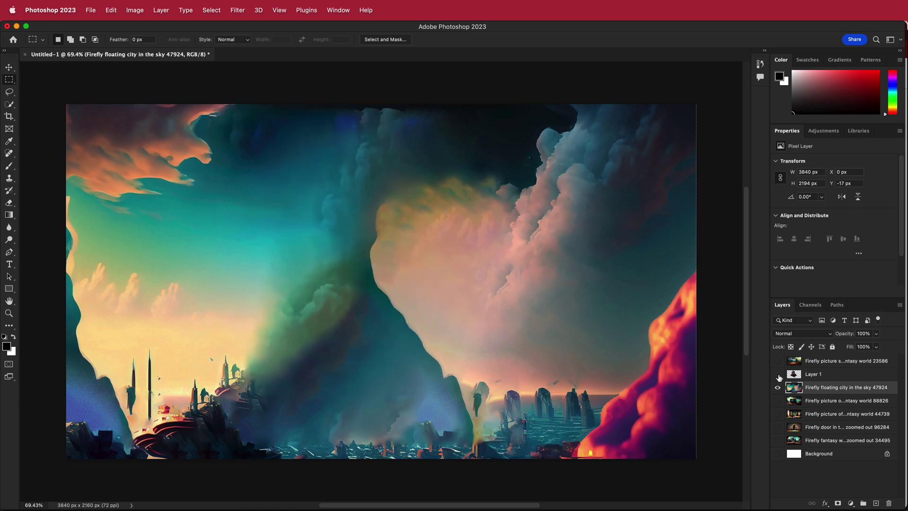
Show the topmost Firefly picture layer ending in 23586 and look through the export options.
{"action": "left_click", "coordinate": [777, 362]}
{"action": "left_click", "coordinate": [777, 361]}
{"action": "left_click", "coordinate": [778, 362]}
{"action": "left_click", "coordinate": [89, 12]}
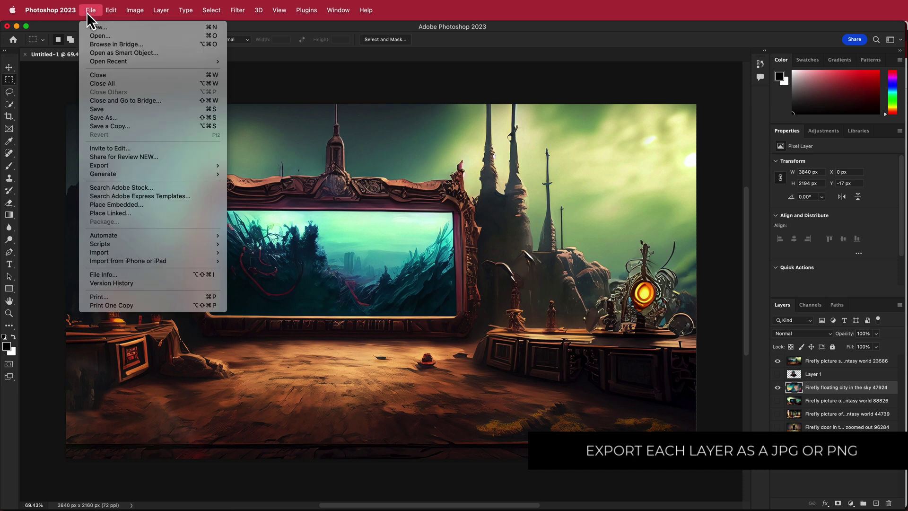
{"action": "mouse_move", "coordinate": [179, 166]}
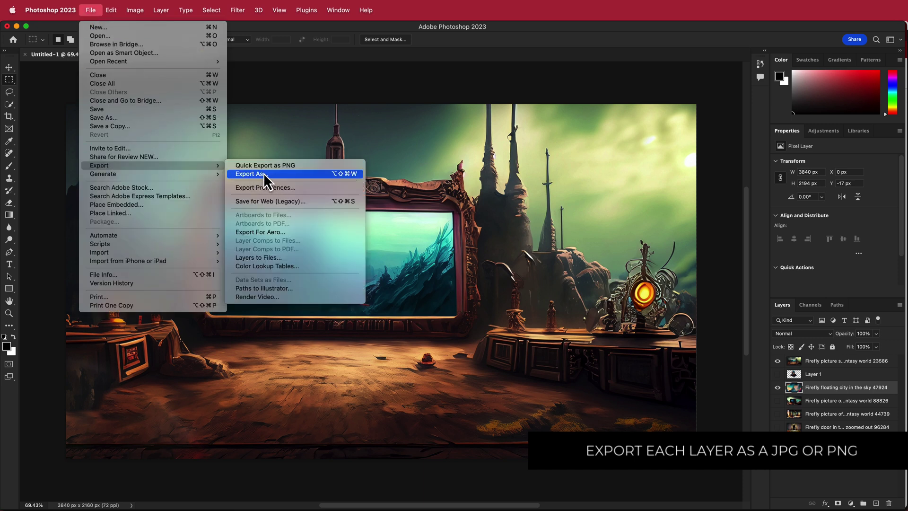
Toggle the visibility of Layer 1, the floating city layer and the topmost layer to view them individually.
{"action": "left_click", "coordinate": [777, 374]}
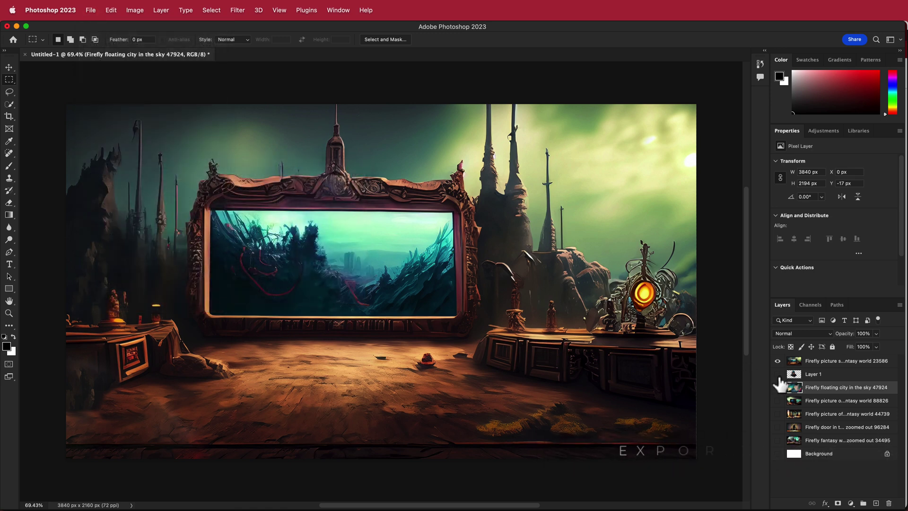
{"action": "left_click", "coordinate": [795, 374]}
{"action": "left_click", "coordinate": [777, 387]}
{"action": "left_click", "coordinate": [777, 360]}
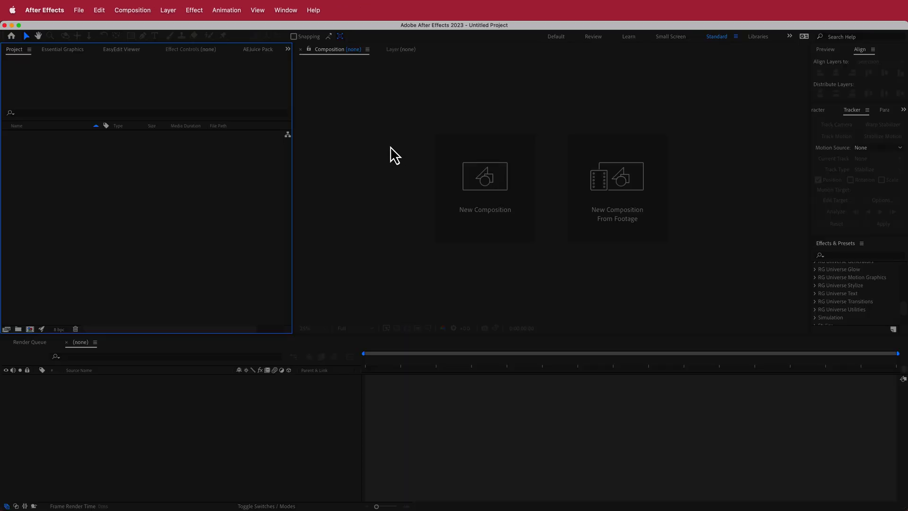
Switch to After Effects and create a 1920 x 1080, 30 fps composition with a duration of 6 seconds.
{"action": "left_click", "coordinate": [470, 169]}
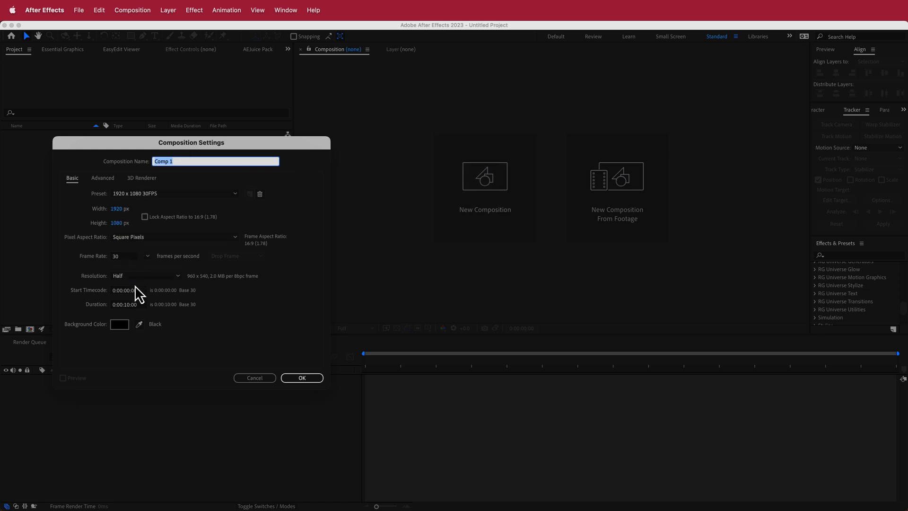
{"action": "left_click", "coordinate": [128, 305]}
{"action": "type", "text": "6"}
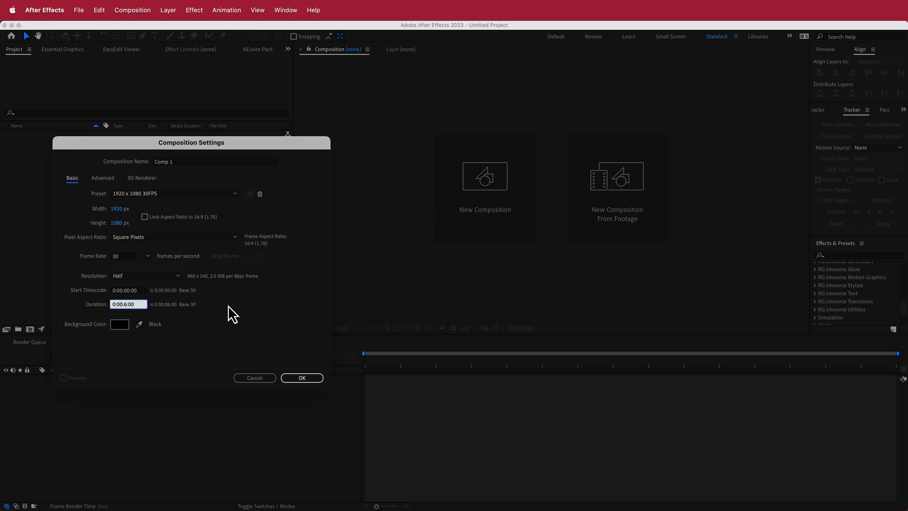
{"action": "left_click", "coordinate": [302, 378]}
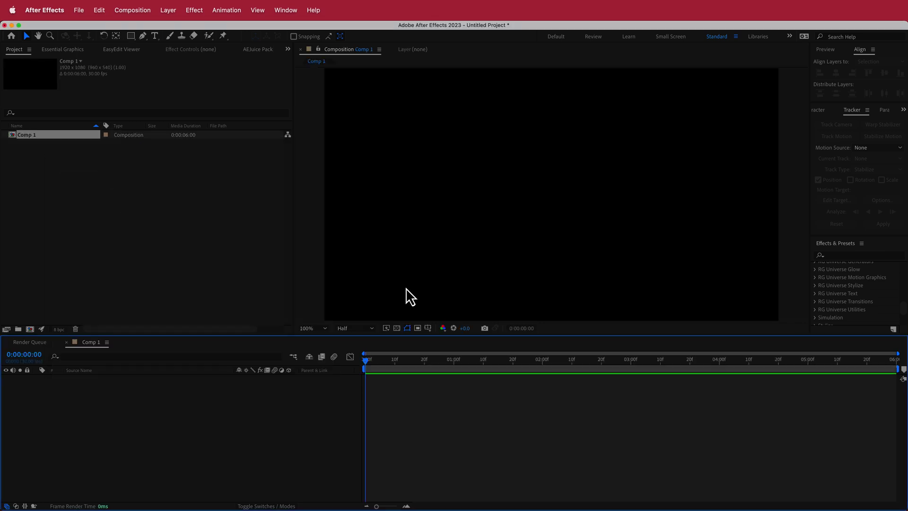
Import 1.jpg, 2.jpg, 3.jpg, 4.jpg, 4-world.png, balloon.png and ship.png from the Desktop into the project.
{"action": "right_click", "coordinate": [93, 178]}
{"action": "mouse_move", "coordinate": [148, 227]}
{"action": "left_click", "coordinate": [208, 229]}
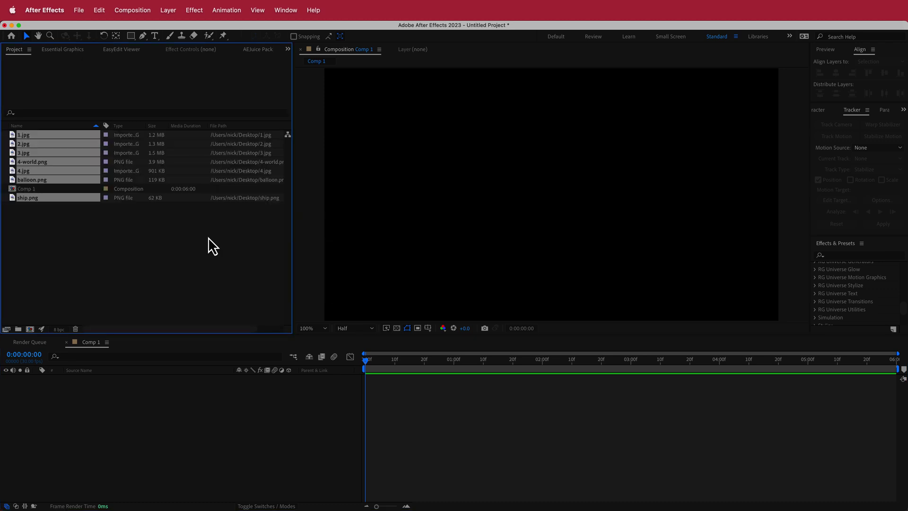
{"action": "left_click", "coordinate": [208, 241]}
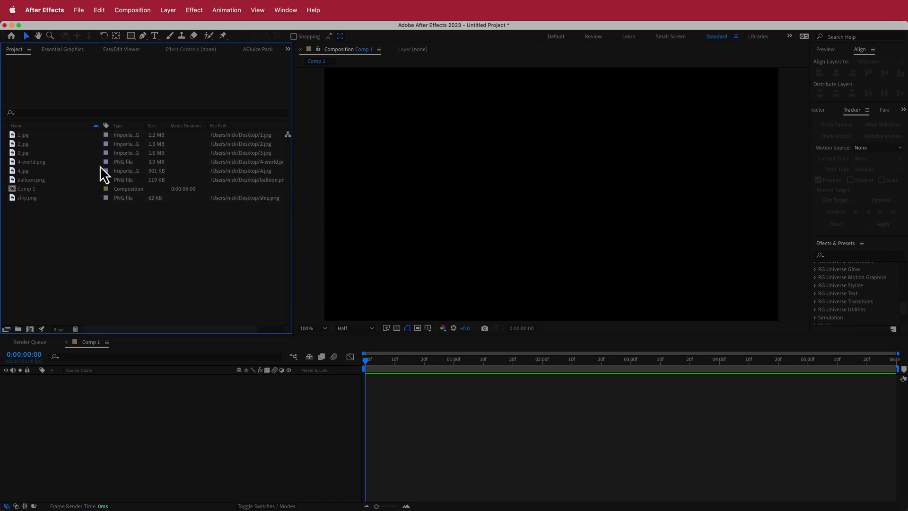
Add 1.jpg, 2.jpg, 3.jpg and 4.jpg to Comp 1 as layers, with 1.jpg on top.
{"action": "left_click", "coordinate": [24, 135]}
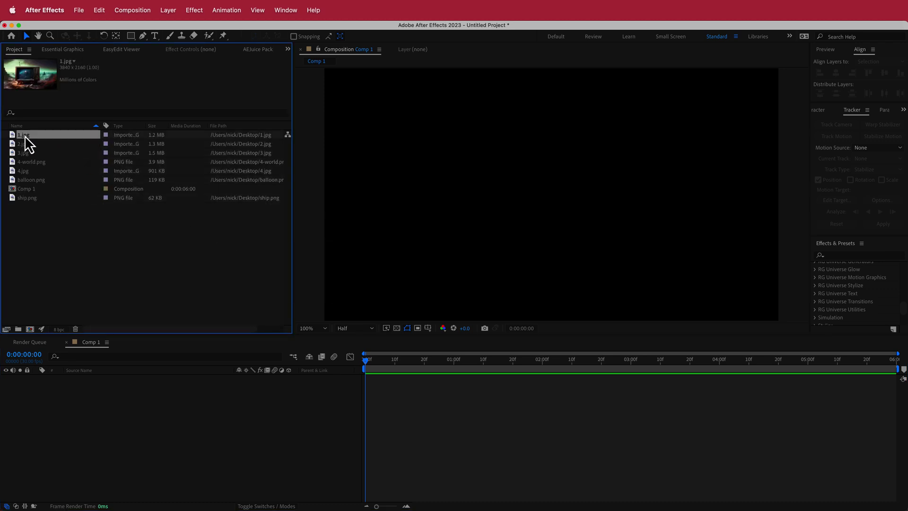
{"action": "left_click", "coordinate": [28, 170], "text": "shift"}
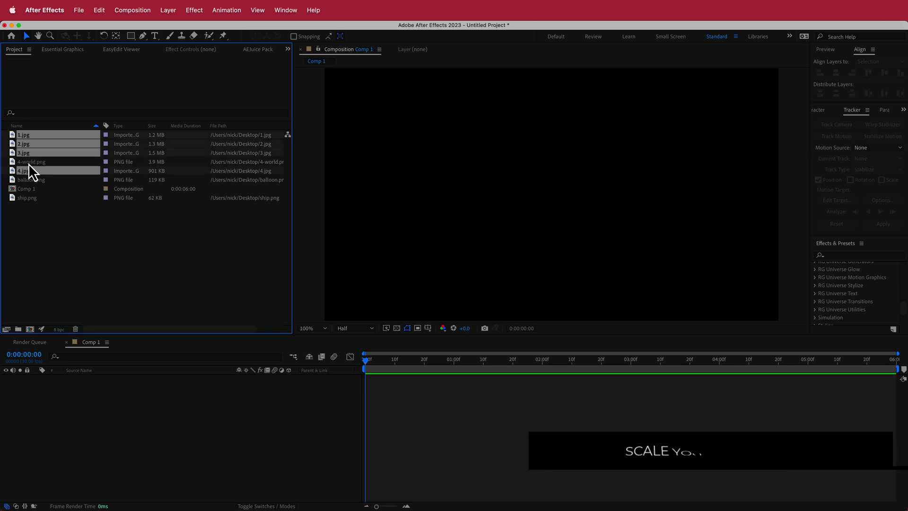
{"action": "left_click_drag", "start_coordinate": [33, 147], "coordinate": [123, 397]}
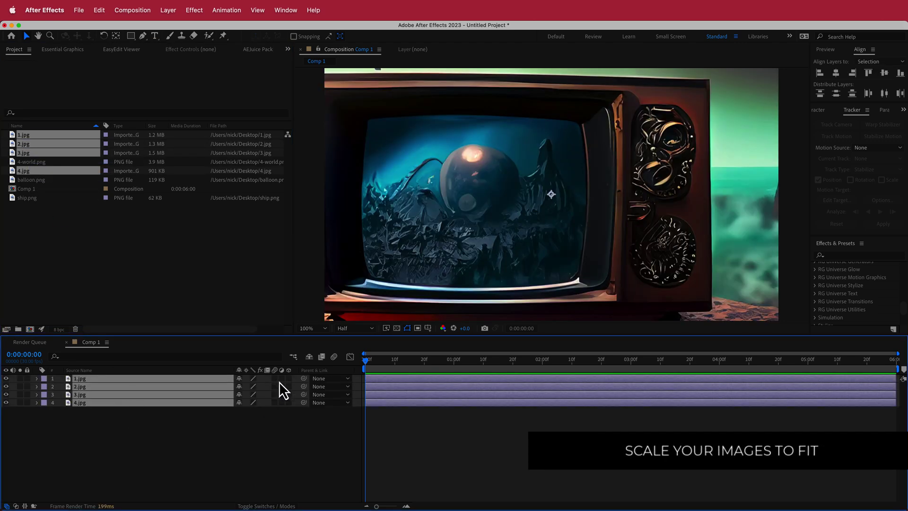
Set the scale of all four image layers to 50% so they fit the composition frame.
{"action": "key", "text": "s"}
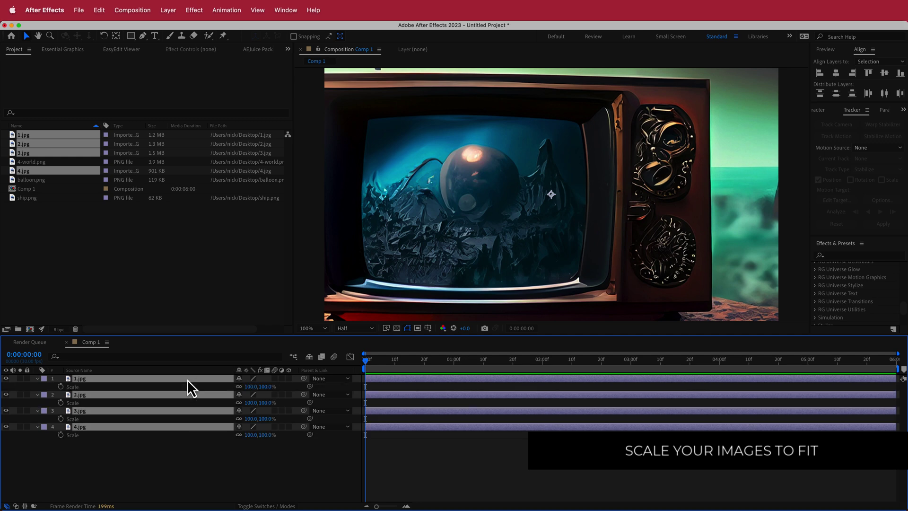
{"action": "left_click", "coordinate": [249, 387]}
{"action": "type", "text": "50"}
{"action": "key", "text": "Return"}
{"action": "left_click", "coordinate": [407, 360]}
{"action": "key", "text": "Home"}
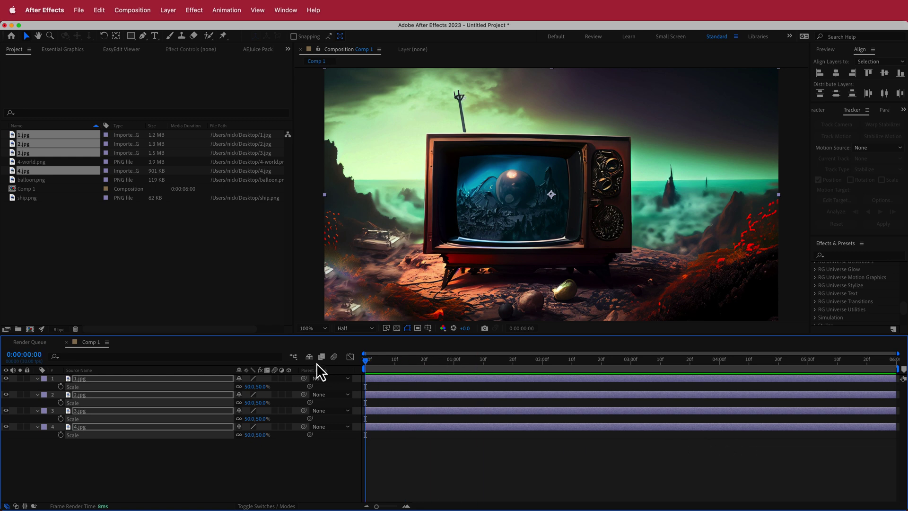
Hide the upper image layers one after another to view each picture, and show them all again.
{"action": "left_click_drag", "start_coordinate": [5, 378], "coordinate": [7, 389]}
{"action": "left_click", "coordinate": [5, 378]}
{"action": "left_click", "coordinate": [42, 441]}
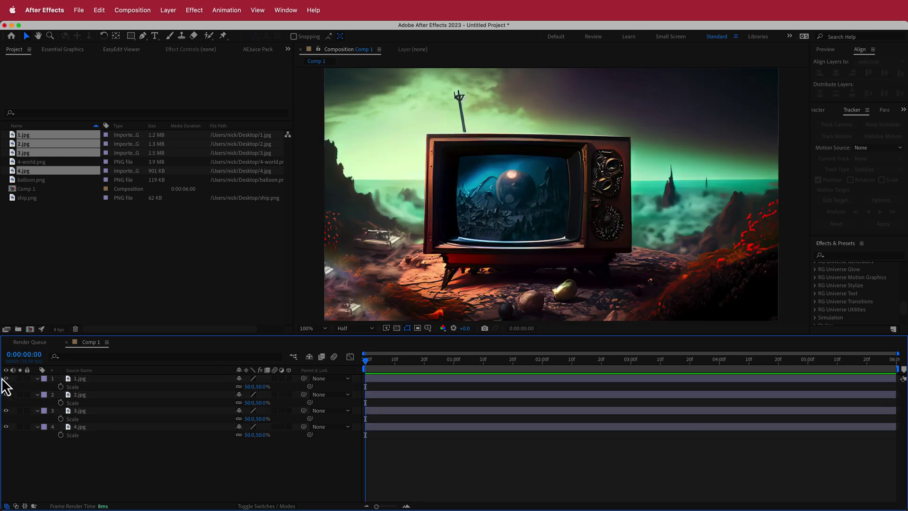
{"action": "left_click", "coordinate": [6, 378]}
{"action": "left_click", "coordinate": [6, 395]}
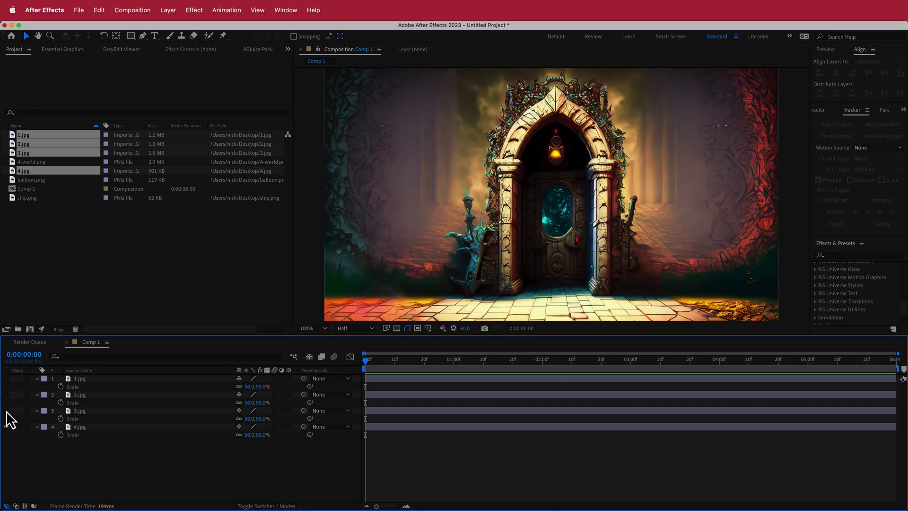
{"action": "left_click", "coordinate": [6, 410]}
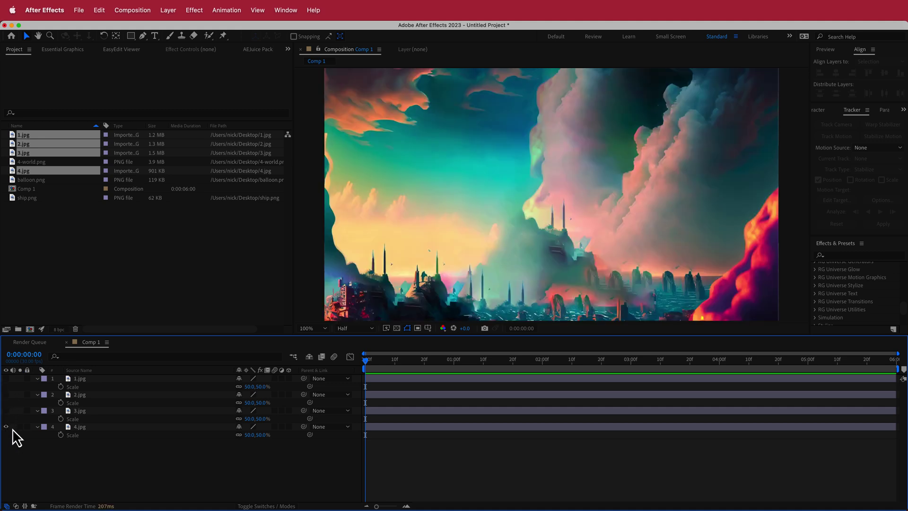
{"action": "left_click_drag", "start_coordinate": [6, 379], "coordinate": [6, 411]}
Move the anchor point of 1.jpg to the centre of the television screen.
{"action": "left_click", "coordinate": [126, 381]}
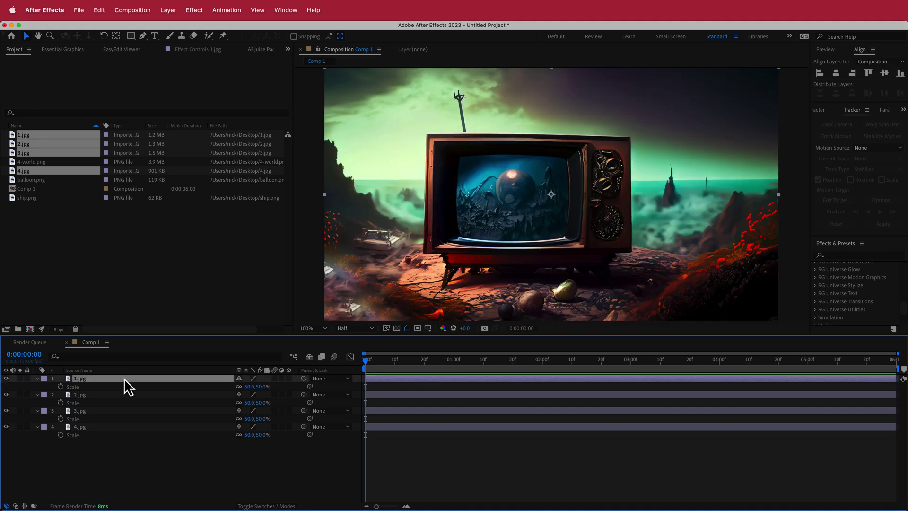
{"action": "left_click", "coordinate": [116, 36]}
{"action": "left_click_drag", "start_coordinate": [550, 191], "coordinate": [512, 197]}
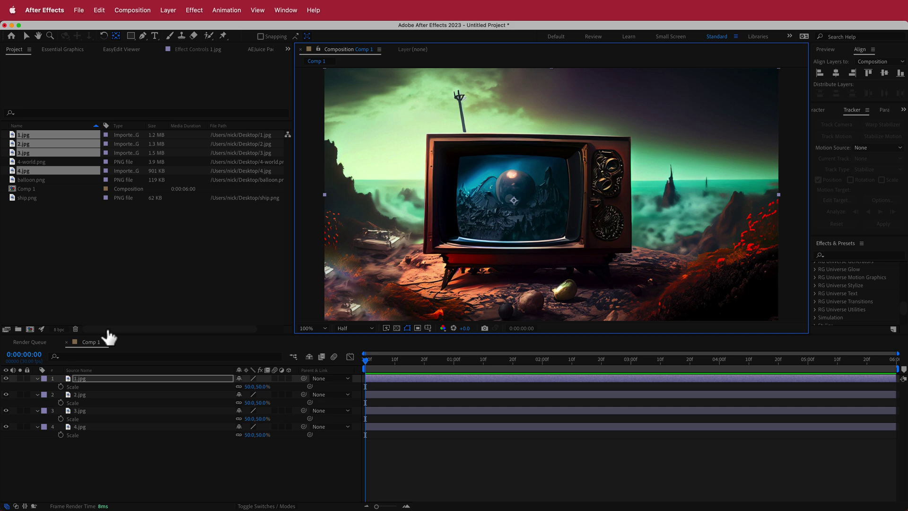
Hide 1.jpg and move the anchor point of 2.jpg into its ornate framed screen.
{"action": "left_click", "coordinate": [84, 396]}
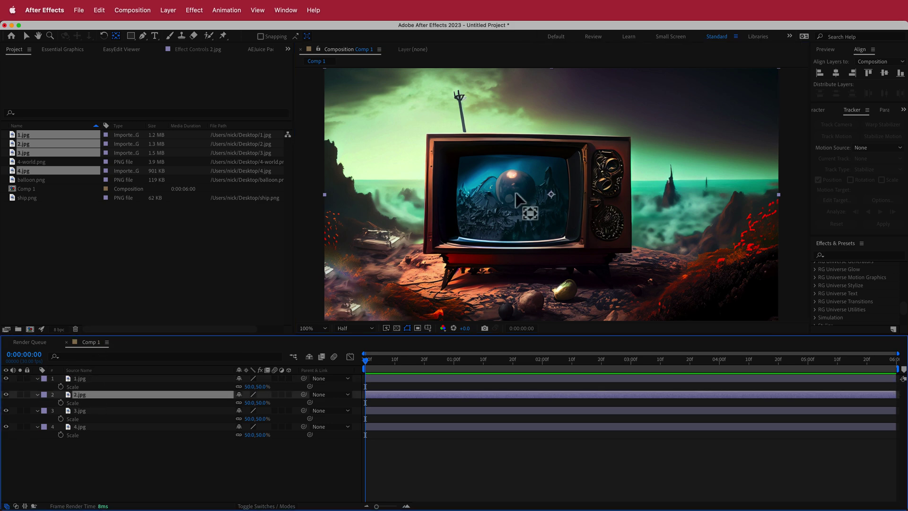
{"action": "left_click", "coordinate": [6, 378]}
{"action": "left_click_drag", "start_coordinate": [551, 194], "coordinate": [465, 220]}
Hide 2.jpg and move the anchor point of 3.jpg to the centre of the door's oval window.
{"action": "left_click", "coordinate": [81, 411]}
{"action": "left_click", "coordinate": [6, 395]}
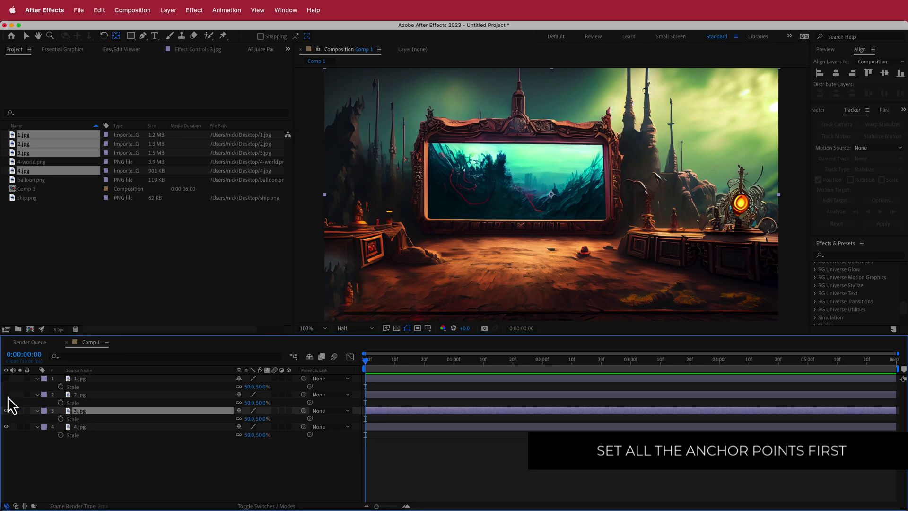
{"action": "left_click", "coordinate": [6, 410]}
{"action": "left_click_drag", "start_coordinate": [551, 194], "coordinate": [556, 211]}
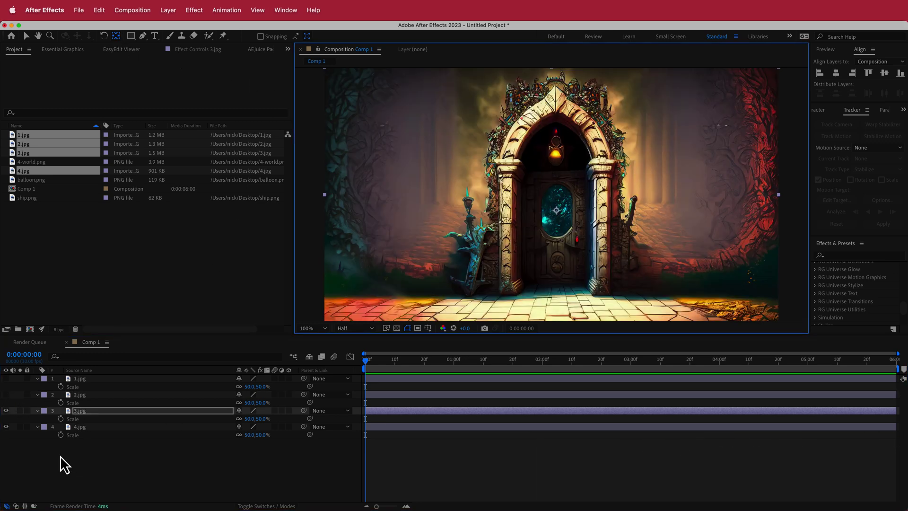
Show 1.jpg again and draw a closed, curved Pen mask around its television screen.
{"action": "left_click", "coordinate": [83, 379]}
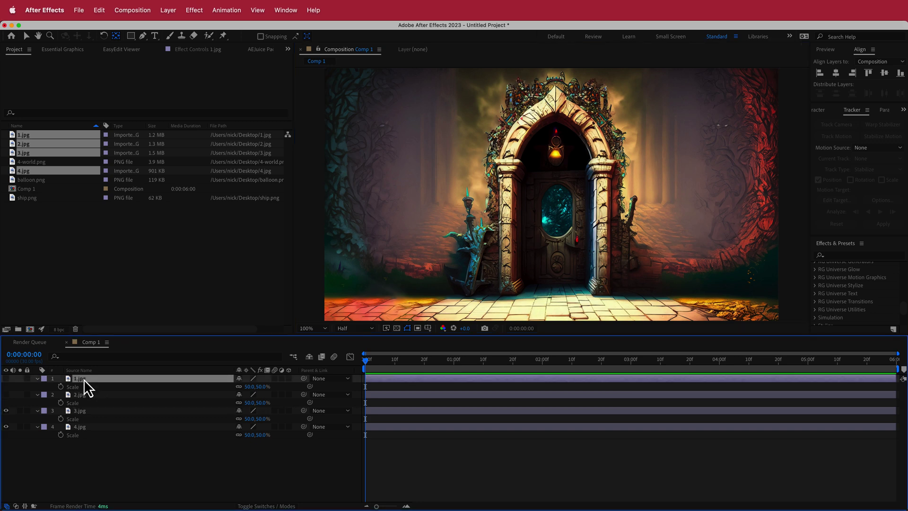
{"action": "left_click", "coordinate": [6, 378]}
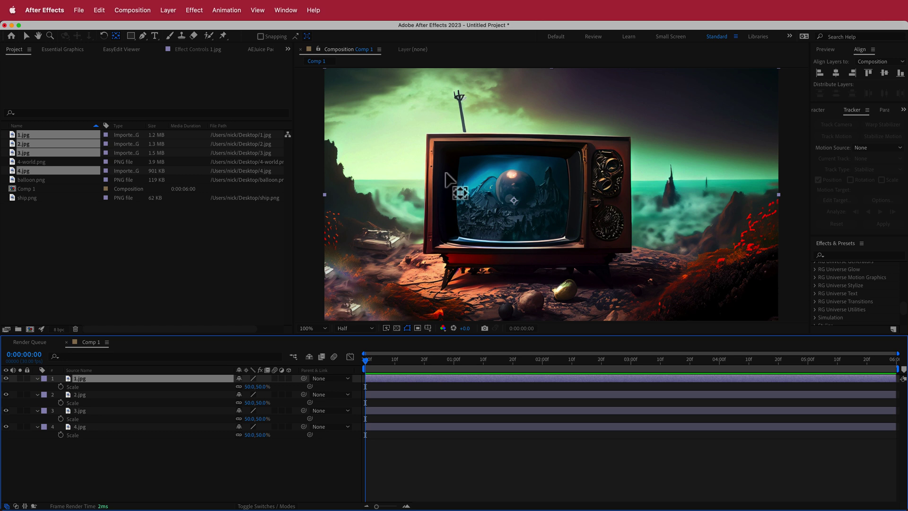
{"action": "left_click", "coordinate": [143, 36]}
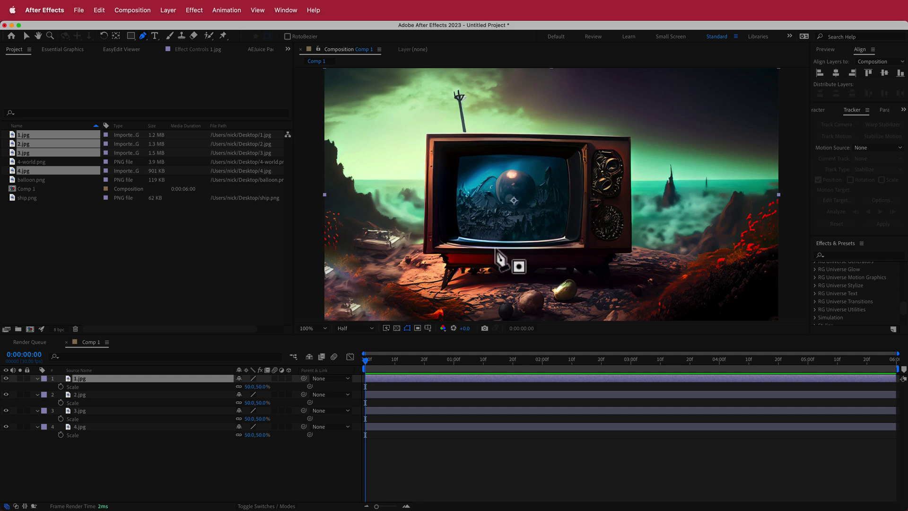
{"action": "left_click", "coordinate": [462, 158]}
{"action": "left_click_drag", "start_coordinate": [566, 160], "coordinate": [596, 171]}
{"action": "left_click", "coordinate": [562, 235]}
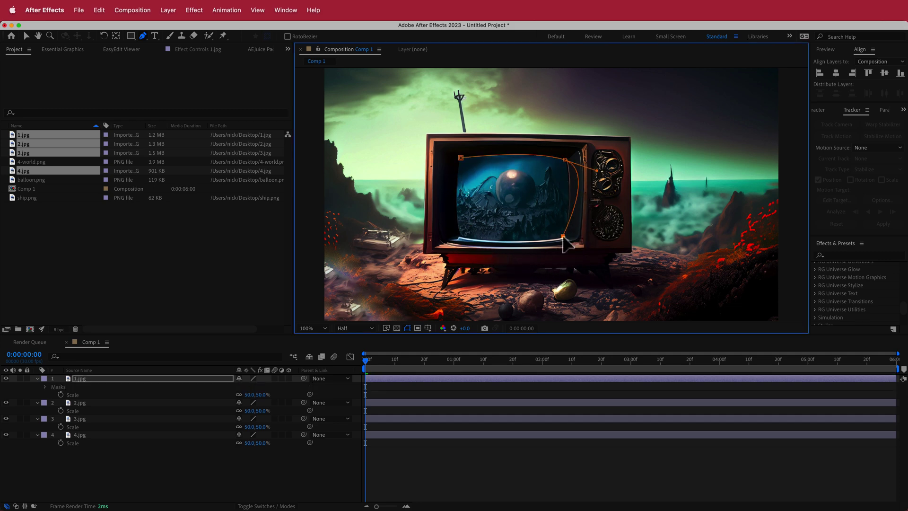
{"action": "left_click_drag", "start_coordinate": [461, 234], "coordinate": [449, 208]}
{"action": "left_click", "coordinate": [461, 157]}
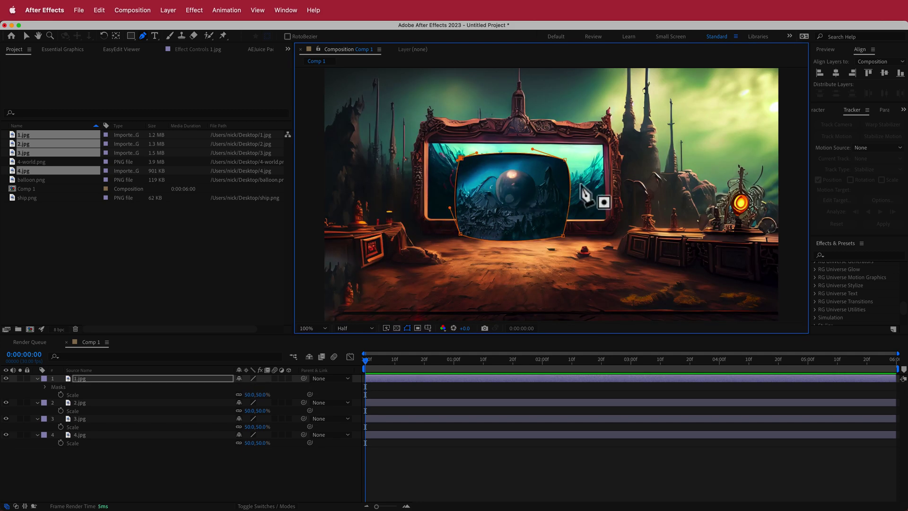
Invert the television screen mask on 1.jpg and set its feather to 10 pixels.
{"action": "left_click", "coordinate": [45, 388]}
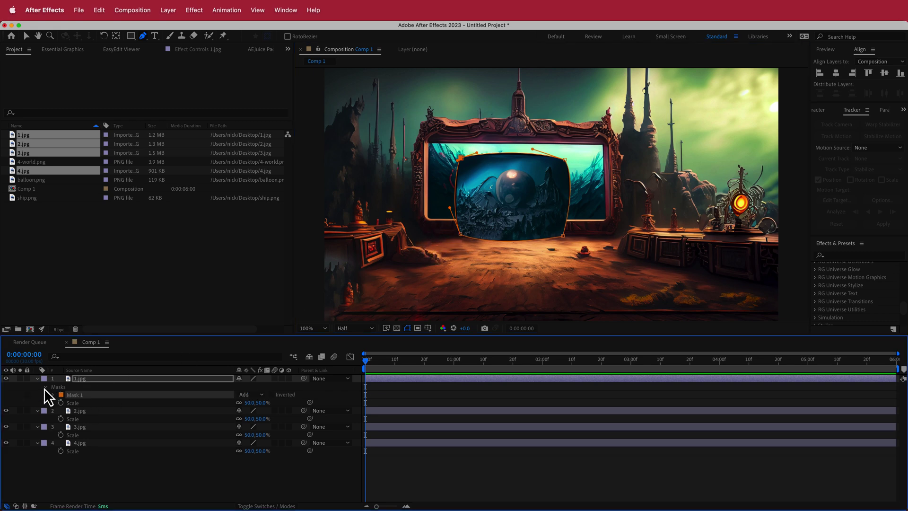
{"action": "left_click", "coordinate": [271, 394]}
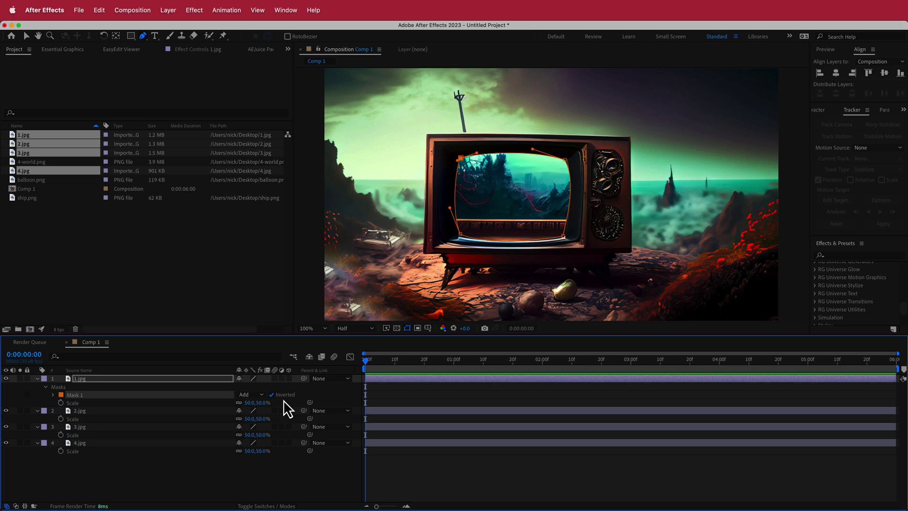
{"action": "key", "text": "f"}
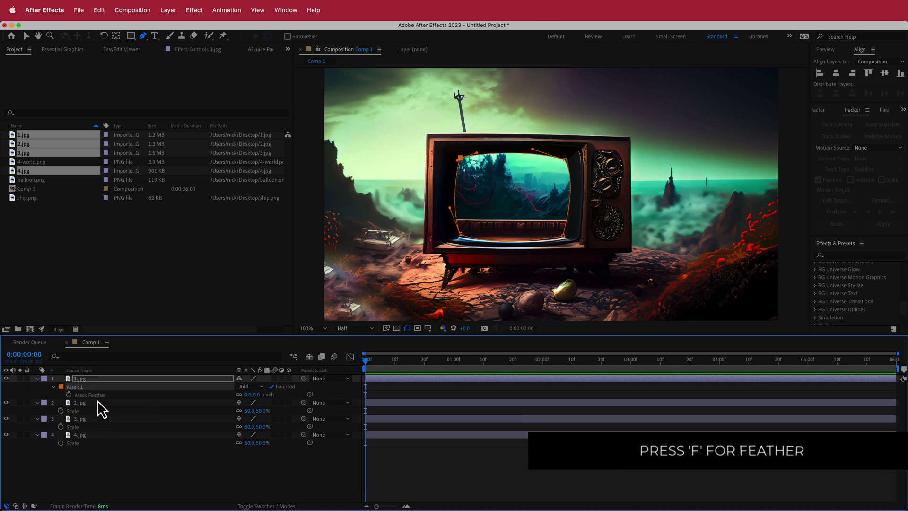
{"action": "left_click", "coordinate": [249, 394]}
{"action": "type", "text": "10"}
{"action": "key", "text": "Return"}
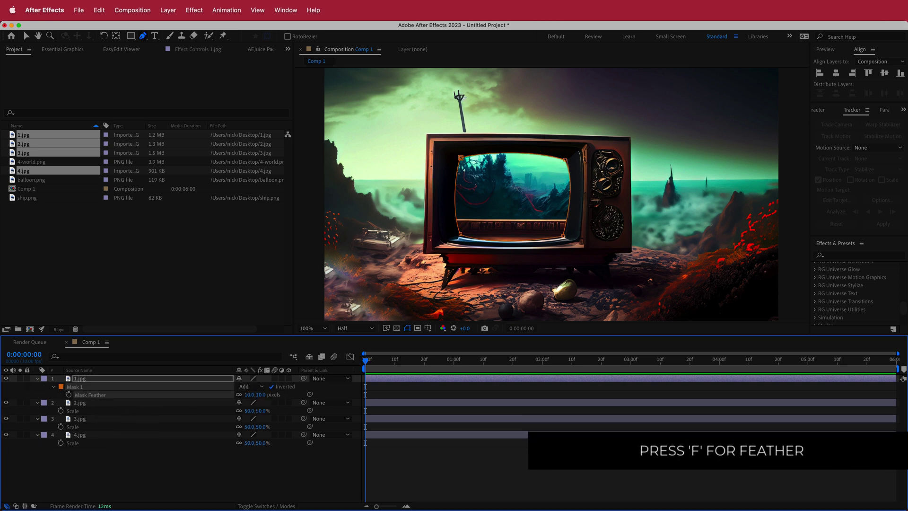
{"action": "left_click", "coordinate": [232, 228]}
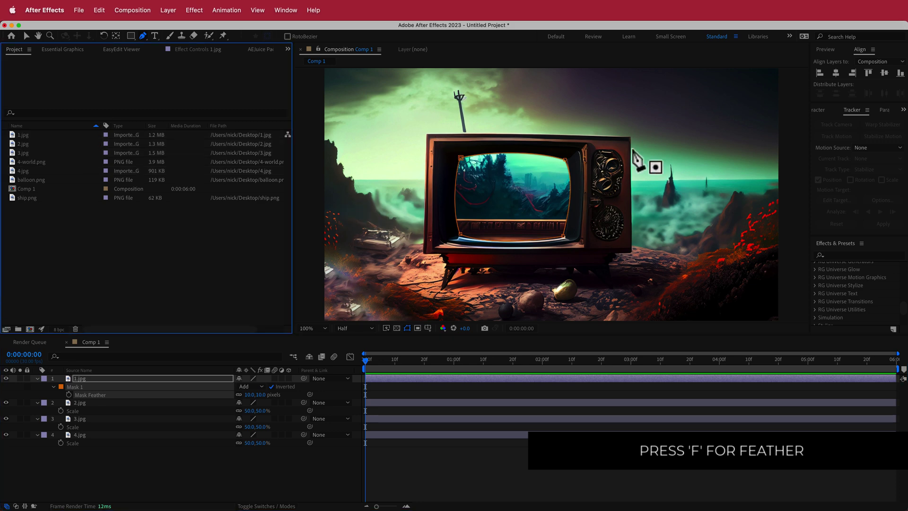
Hide 1.jpg and cut out the framed screen of 2.jpg with a rectangular inverted mask feathered 10 pixels.
{"action": "left_click", "coordinate": [7, 378]}
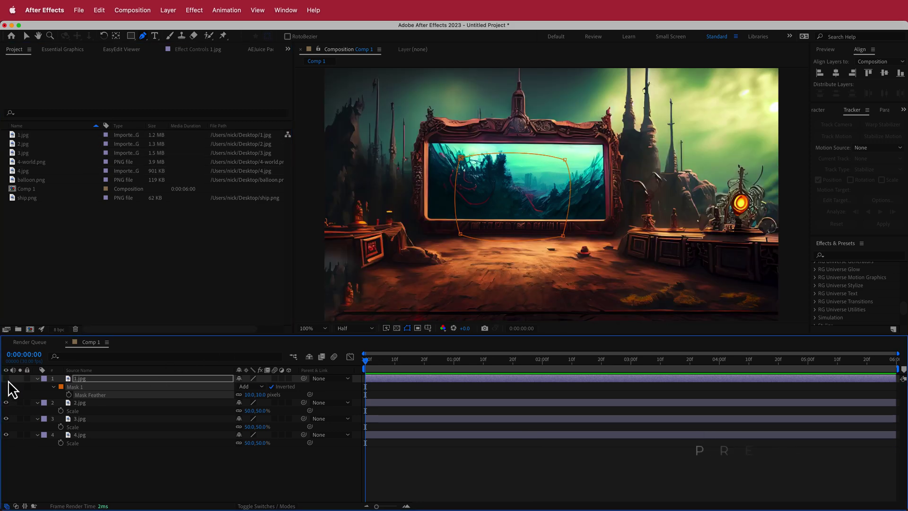
{"action": "left_click", "coordinate": [86, 403]}
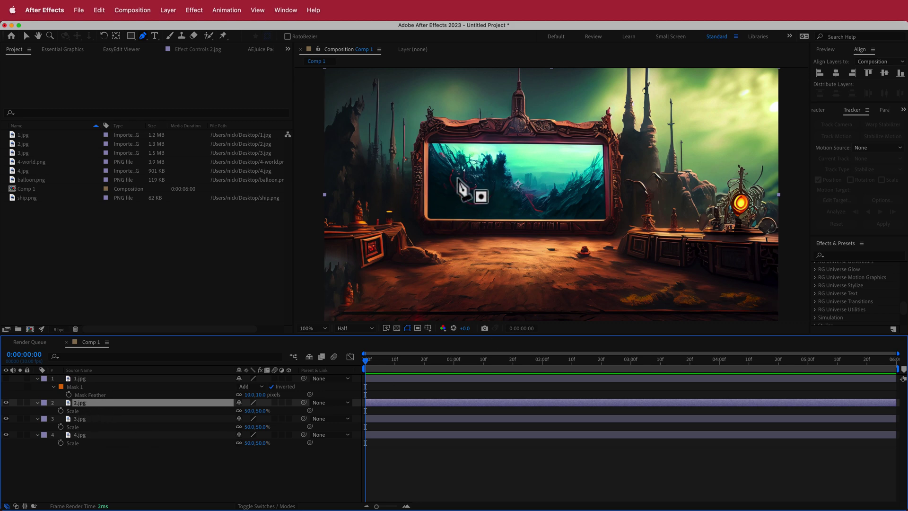
{"action": "key", "text": "cmd+v"}
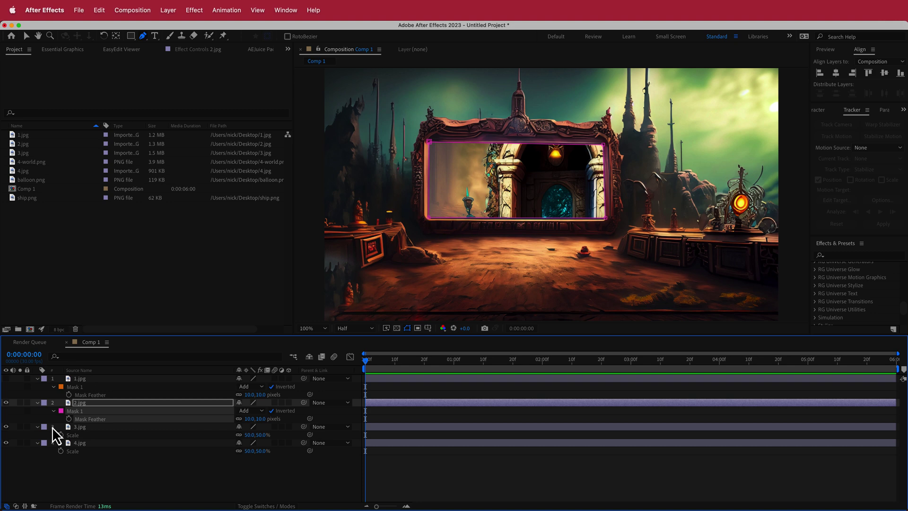
Hide 2.jpg and cut out the door's oval window in 3.jpg with a curved inverted mask feathered 10 pixels.
{"action": "left_click", "coordinate": [6, 402]}
{"action": "left_click", "coordinate": [79, 427]}
{"action": "scroll", "coordinate": [559, 203], "scroll_direction": "up", "scroll_amount": 2}
{"action": "key", "text": "cmd+v"}
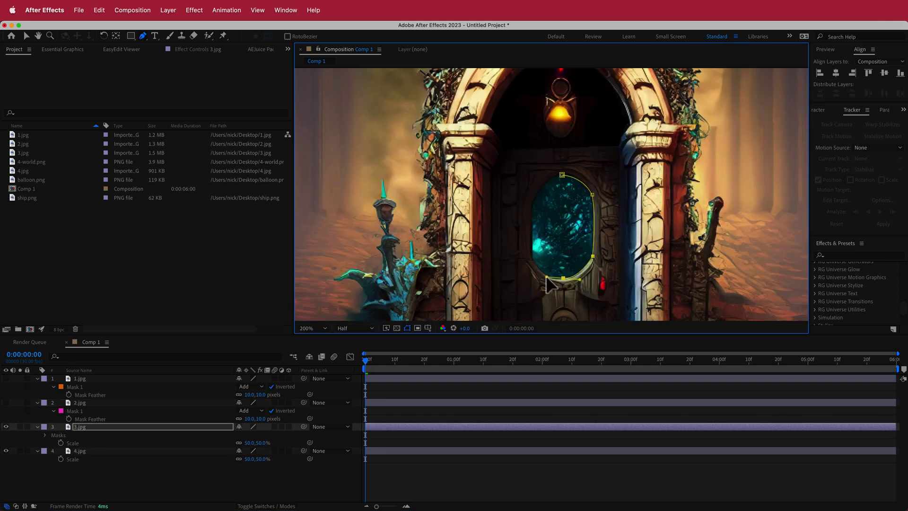
{"action": "left_click", "coordinate": [532, 260]}
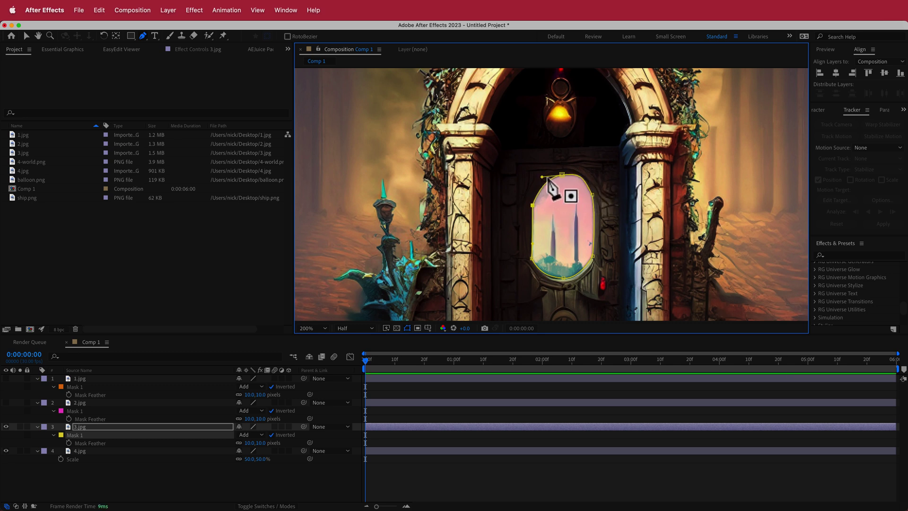
{"action": "left_click_drag", "start_coordinate": [542, 180], "coordinate": [580, 173]}
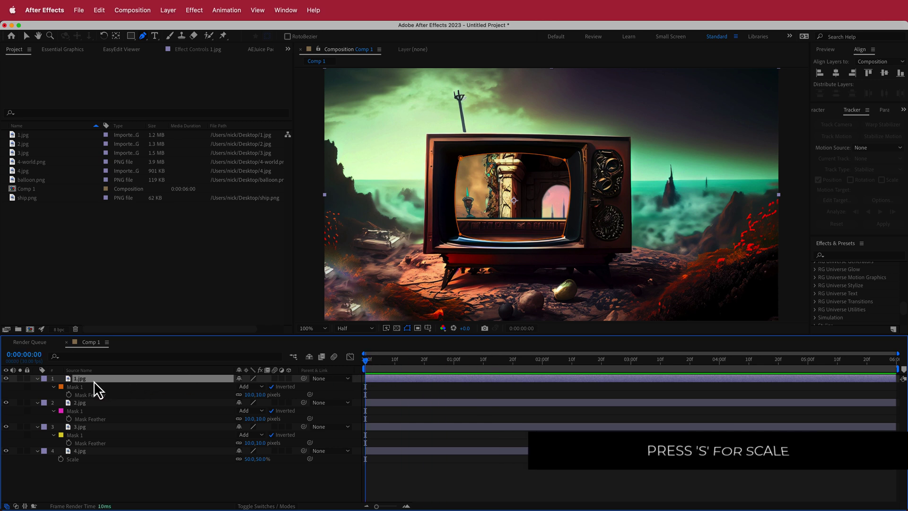
Keyframe the scale of 1.jpg from 50% at the first frame to 278% at 0:00:00:20 and preview the zoom.
{"action": "key", "text": "s"}
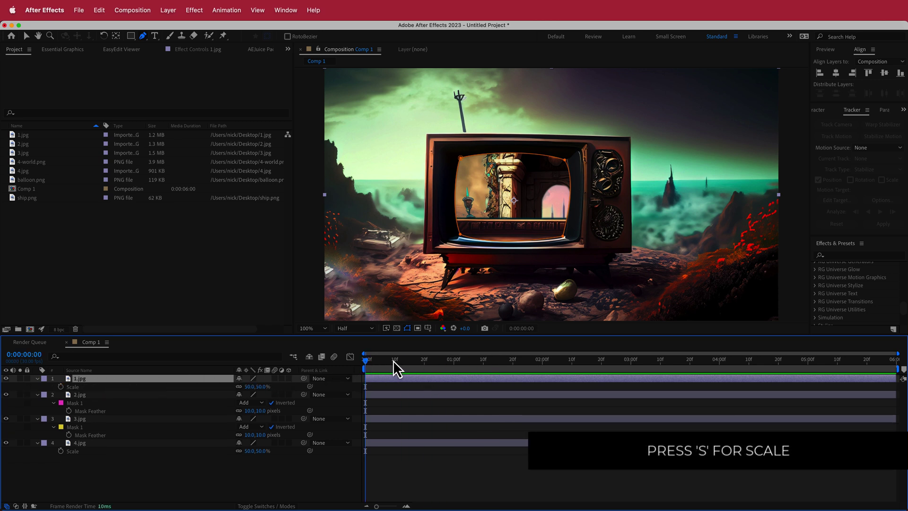
{"action": "left_click", "coordinate": [62, 387]}
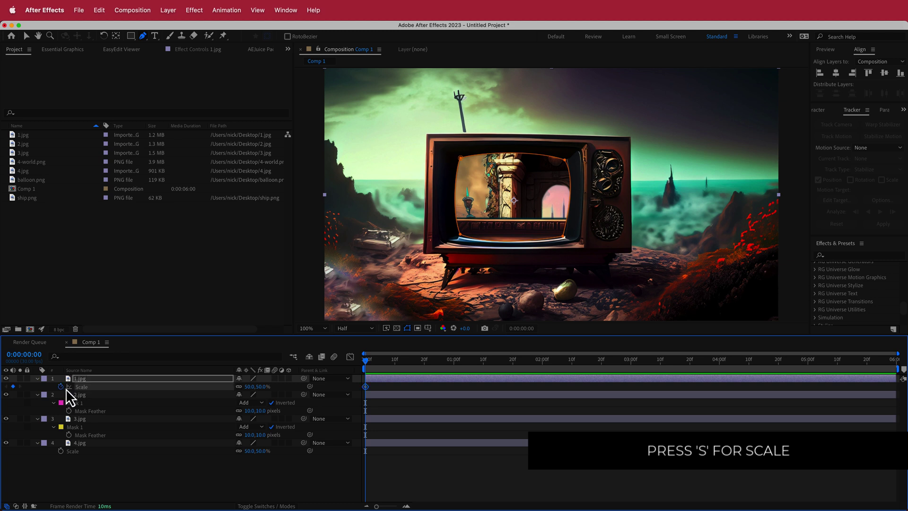
{"action": "left_click_drag", "start_coordinate": [366, 363], "coordinate": [425, 359]}
{"action": "left_click_drag", "start_coordinate": [250, 387], "coordinate": [355, 387]}
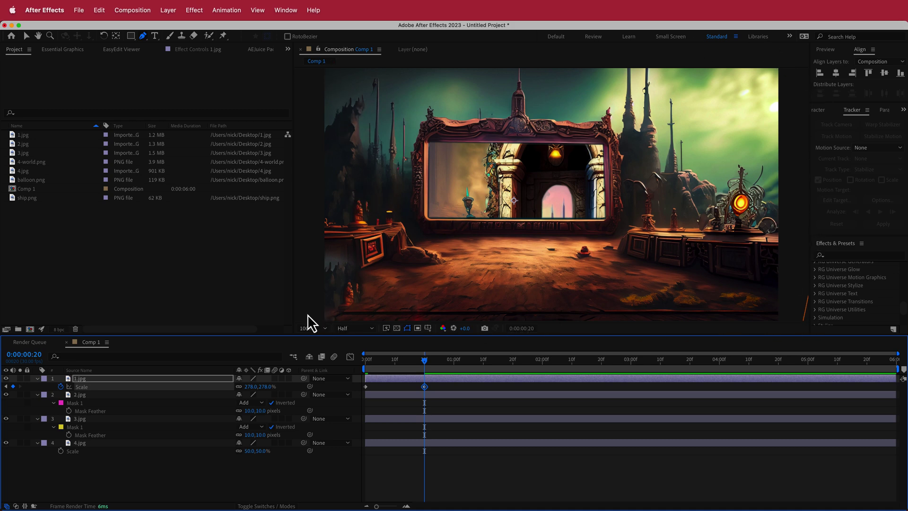
{"action": "key", "text": "space"}
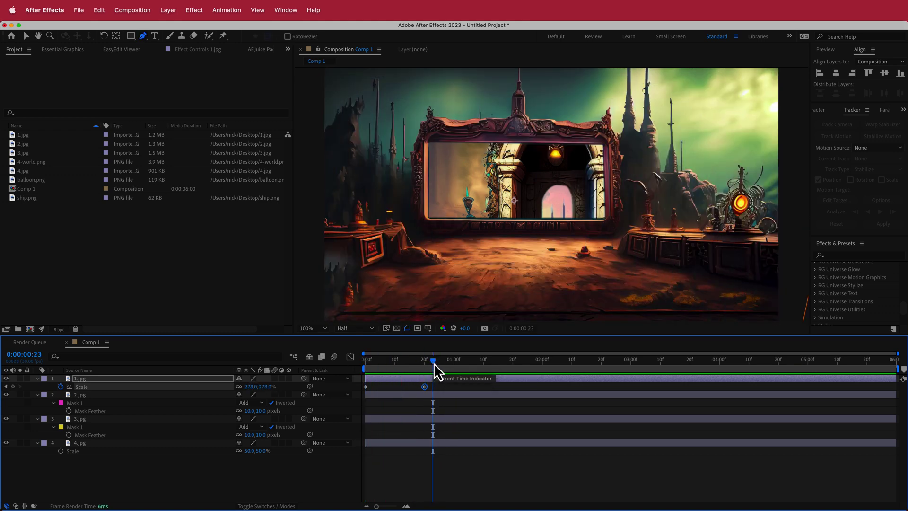
Move 1.jpg's end scale keyframe slightly earlier and apply Easy Ease to both of its scale keyframes.
{"action": "key", "text": "space"}
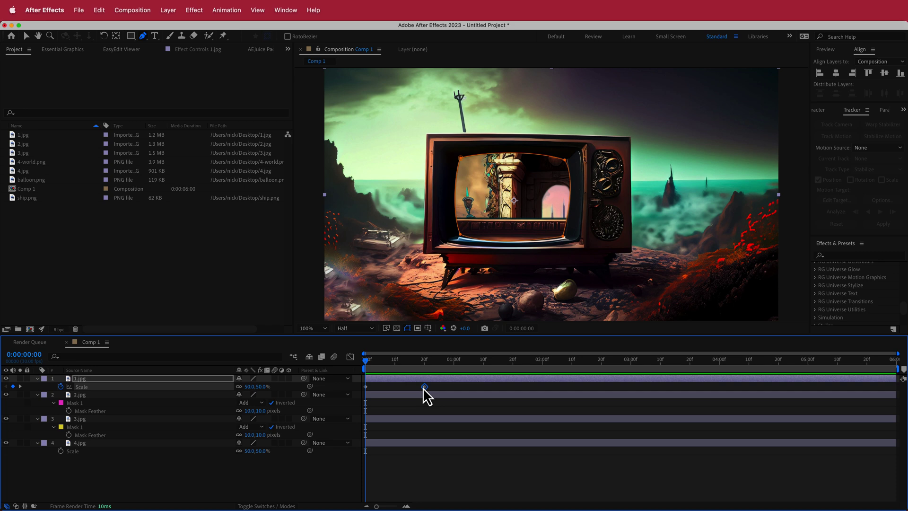
{"action": "left_click_drag", "start_coordinate": [421, 387], "coordinate": [416, 391]}
{"action": "left_click_drag", "start_coordinate": [372, 366], "coordinate": [351, 362]}
{"action": "left_click_drag", "start_coordinate": [428, 384], "coordinate": [358, 399]}
{"action": "left_click", "coordinate": [226, 13]}
{"action": "mouse_move", "coordinate": [284, 116]}
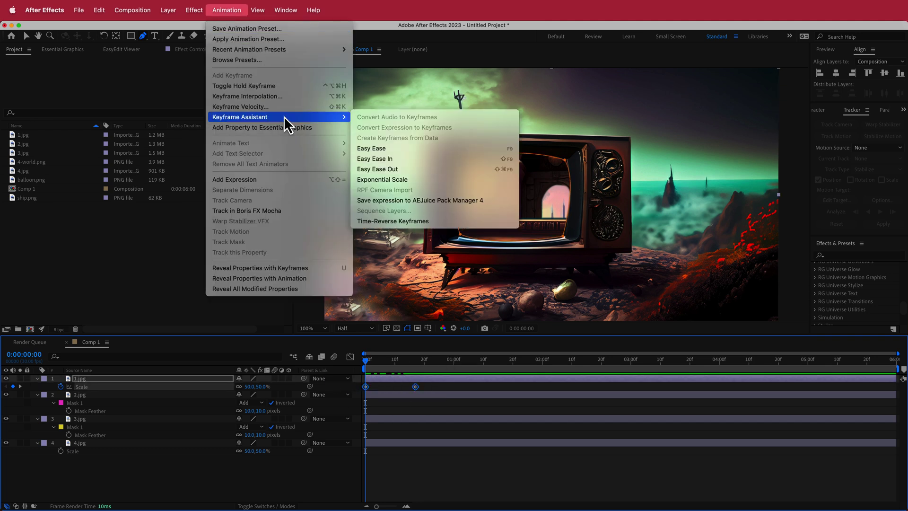
{"action": "left_click", "coordinate": [405, 148]}
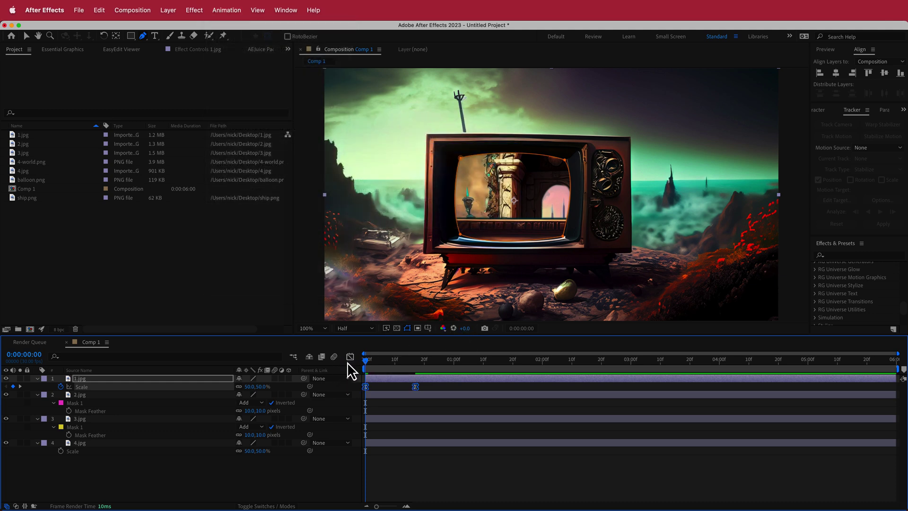
Shape 1.jpg's scale speed graph into a sharp central peak, preview it, and move the end keyframe to 0:00:00:20.
{"action": "left_click", "coordinate": [350, 358]}
{"action": "mouse_move", "coordinate": [373, 480]}
{"action": "left_mouse_down"}
{"action": "mouse_move", "coordinate": [405, 483]}
{"action": "mouse_move", "coordinate": [390, 479]}
{"action": "left_mouse_up"}
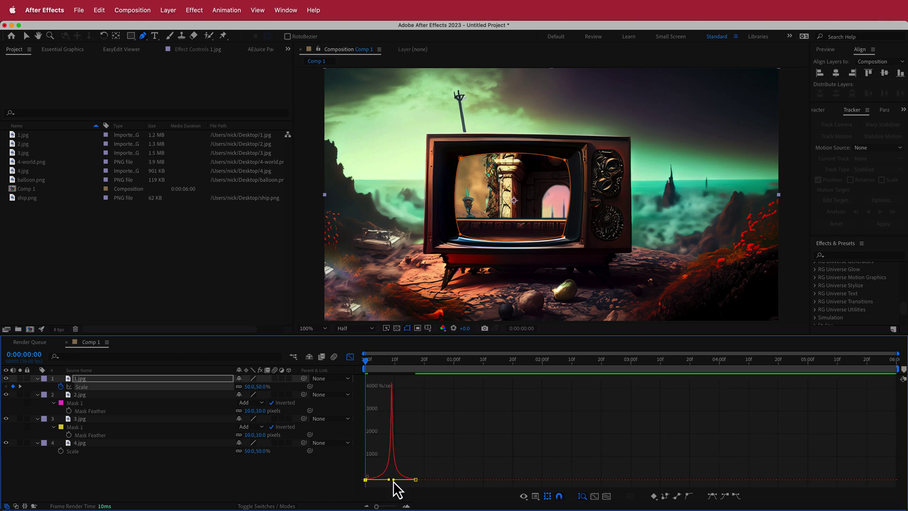
{"action": "key", "text": "space"}
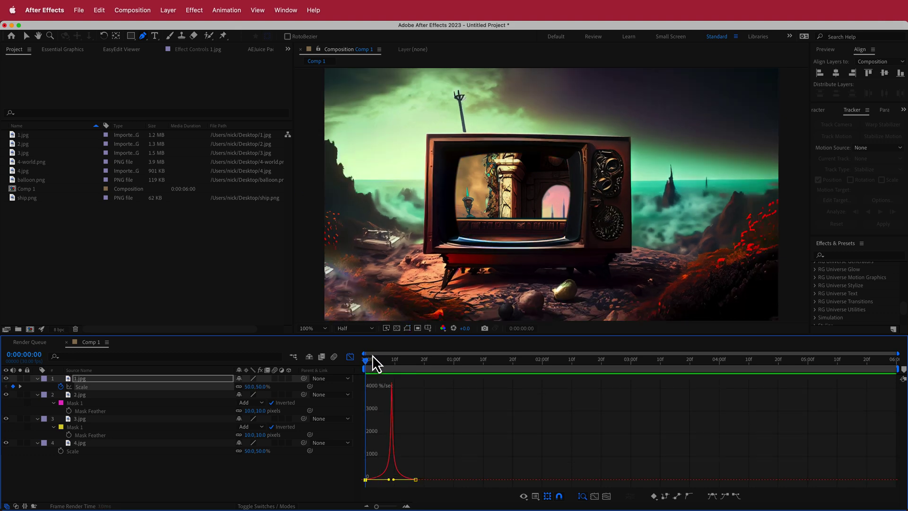
{"action": "mouse_move", "coordinate": [410, 360]}
{"action": "left_mouse_down"}
{"action": "mouse_move", "coordinate": [459, 359]}
{"action": "mouse_move", "coordinate": [339, 374]}
{"action": "mouse_move", "coordinate": [413, 370]}
{"action": "left_mouse_up"}
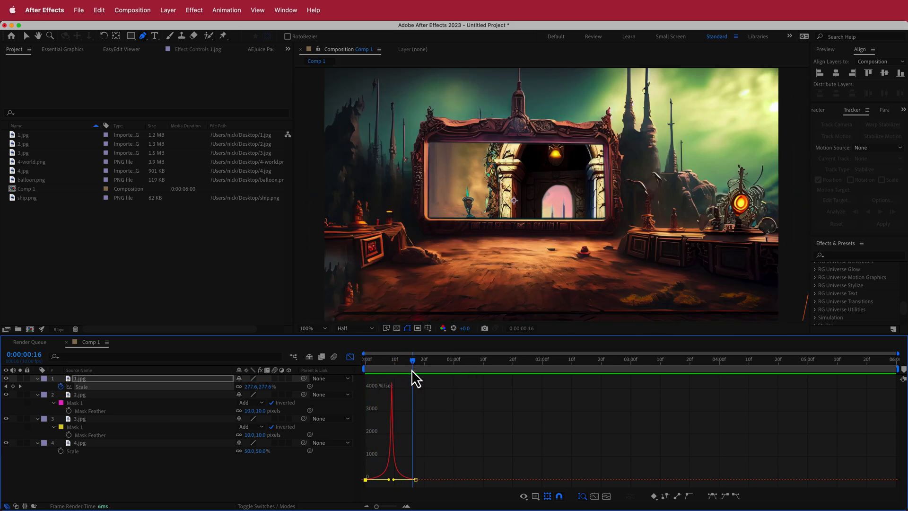
{"action": "left_click", "coordinate": [350, 357]}
{"action": "left_click_drag", "start_coordinate": [414, 388], "coordinate": [427, 362]}
Keyframe the scale of 2.jpg from 50% at 0:00:00:20 to 223% at 0:00:01:10.
{"action": "left_click", "coordinate": [80, 395]}
{"action": "key", "text": "j"}
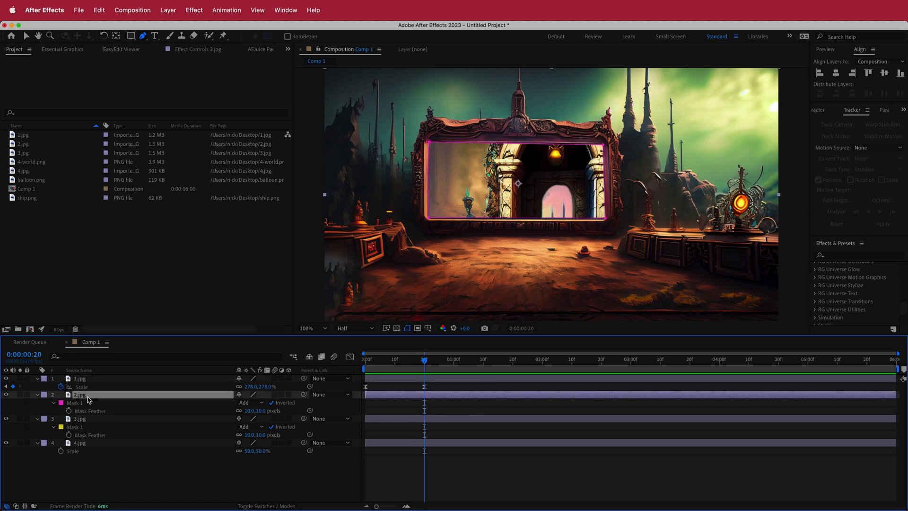
{"action": "key", "text": "s"}
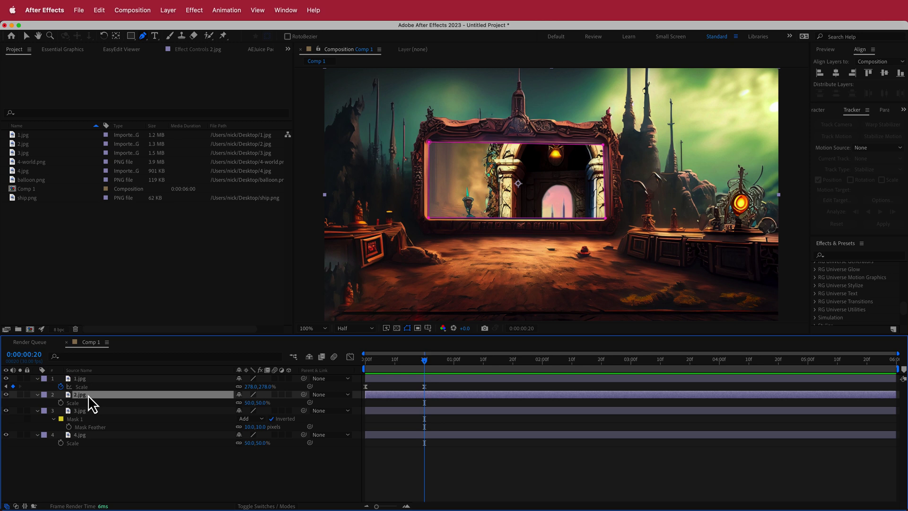
{"action": "left_click", "coordinate": [61, 403]}
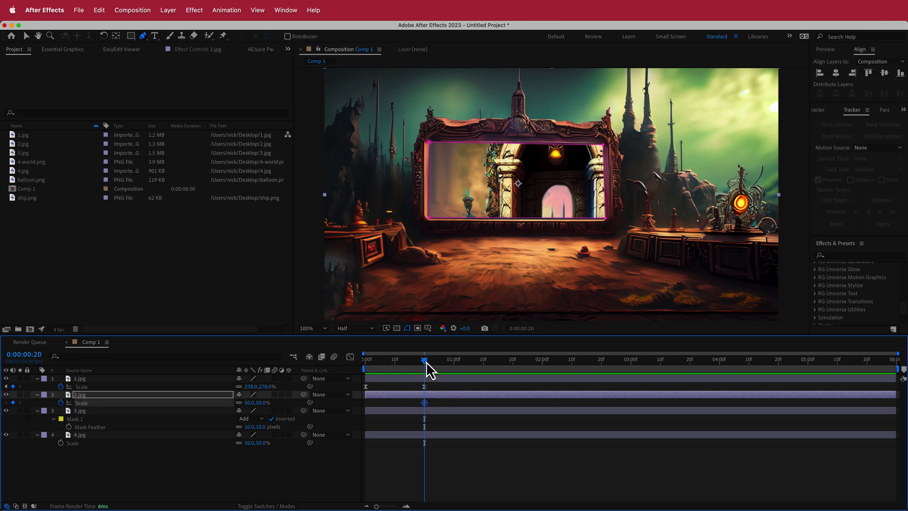
{"action": "left_click_drag", "start_coordinate": [426, 361], "coordinate": [486, 362]}
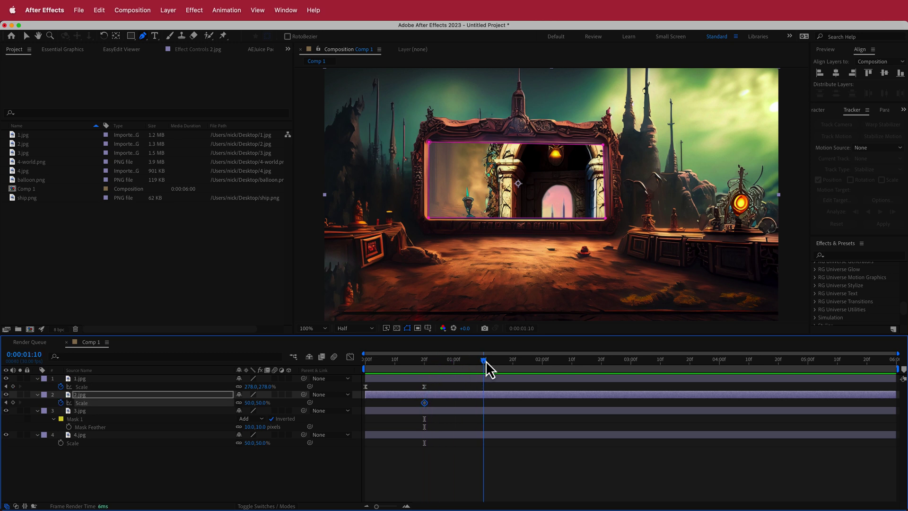
{"action": "left_click_drag", "start_coordinate": [249, 402], "coordinate": [323, 397]}
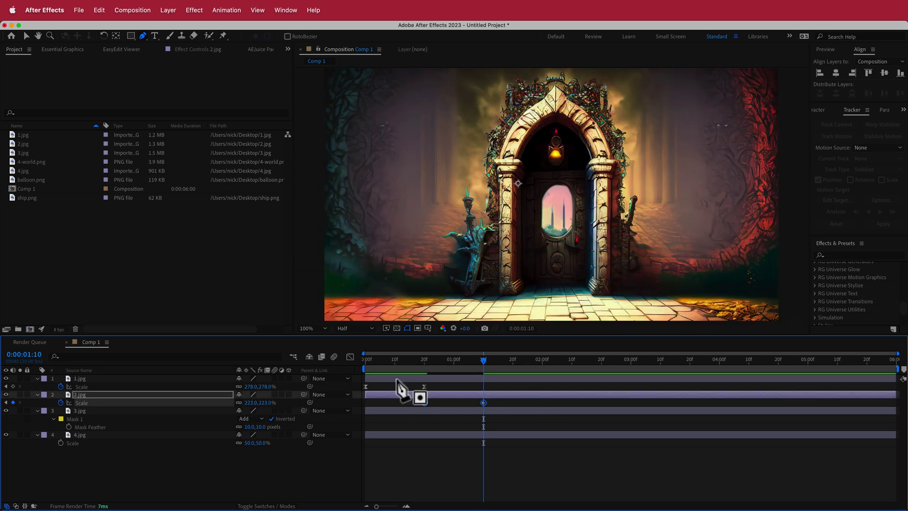
Apply Easy Ease to 2.jpg's scale keyframes, sharpen the speed graph into a central peak and preview the animation.
{"action": "left_click", "coordinate": [226, 10]}
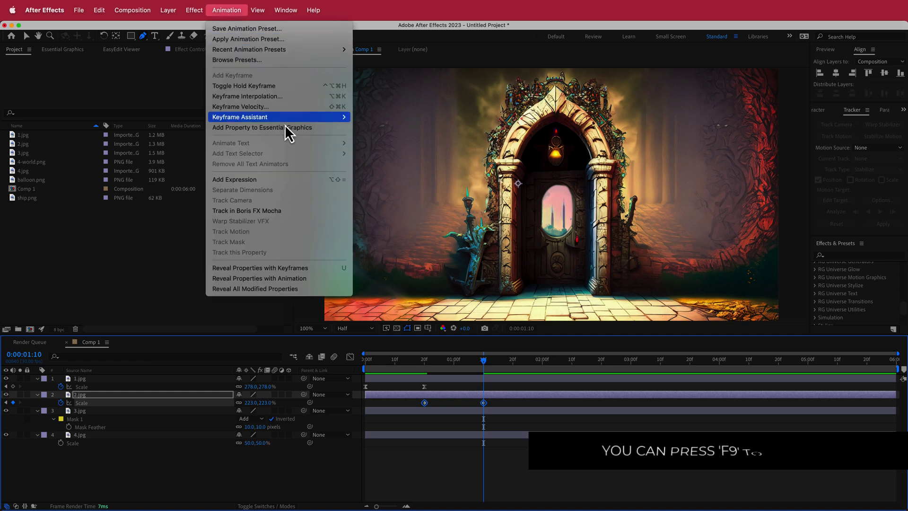
{"action": "mouse_move", "coordinate": [283, 117]}
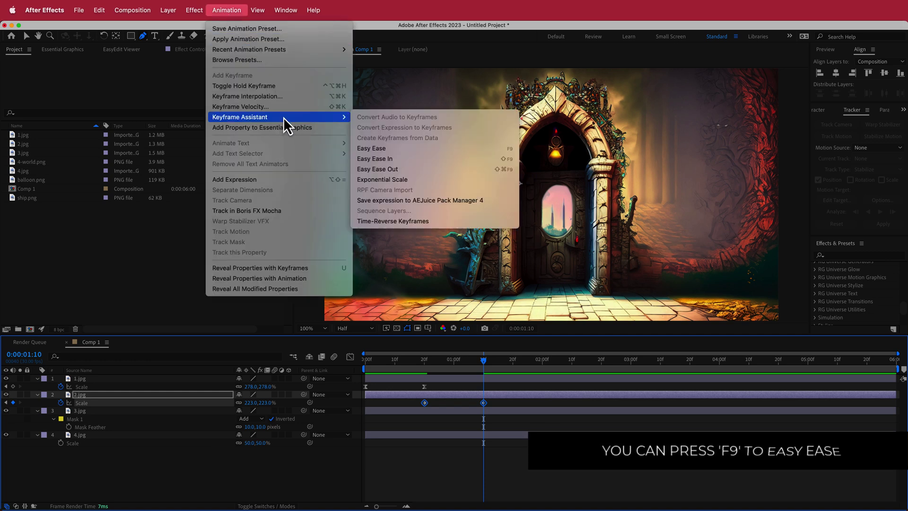
{"action": "left_click", "coordinate": [402, 148]}
{"action": "left_click", "coordinate": [350, 357]}
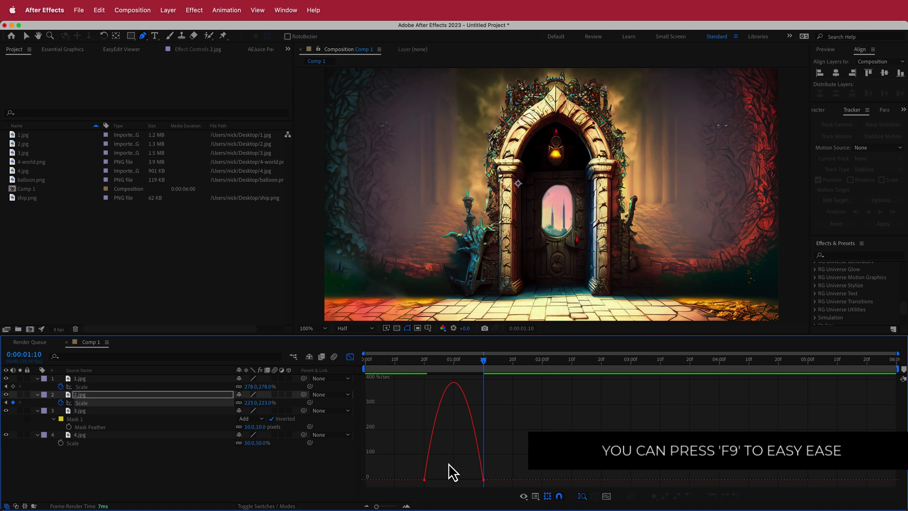
{"action": "left_click_drag", "start_coordinate": [435, 480], "coordinate": [459, 481]}
{"action": "left_click_drag", "start_coordinate": [483, 360], "coordinate": [350, 365]}
{"action": "left_click", "coordinate": [350, 357]}
{"action": "key", "text": "space"}
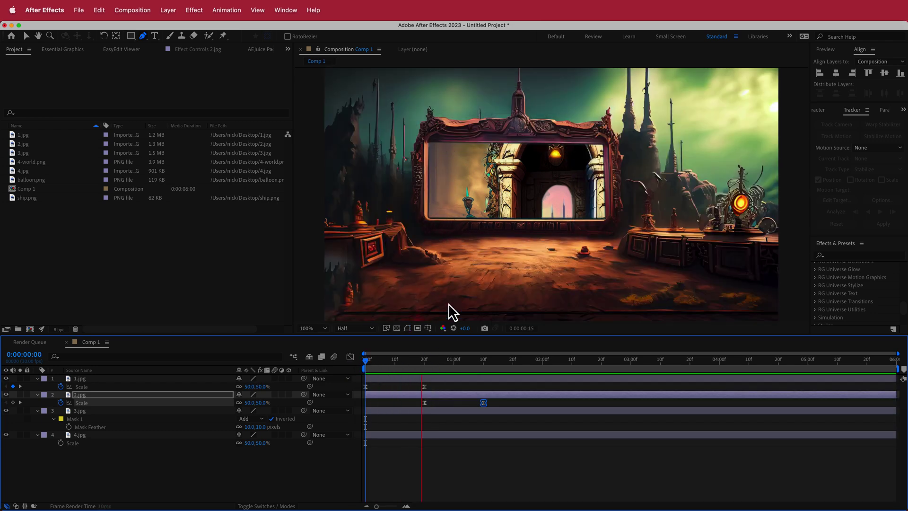
Keyframe the scale of 3.jpg from 50% at 0:00:01:10 to 919% at 0:00:02:00.
{"action": "left_click_drag", "start_coordinate": [503, 360], "coordinate": [483, 365]}
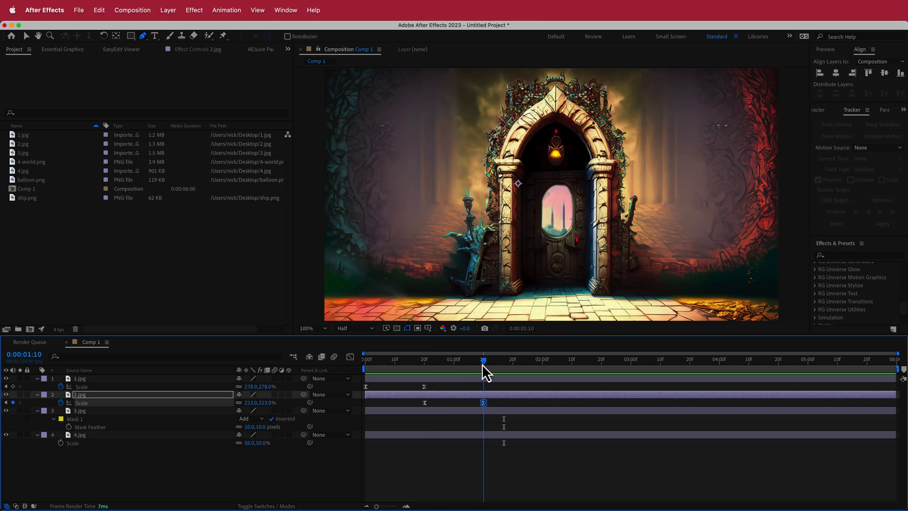
{"action": "left_click", "coordinate": [79, 411]}
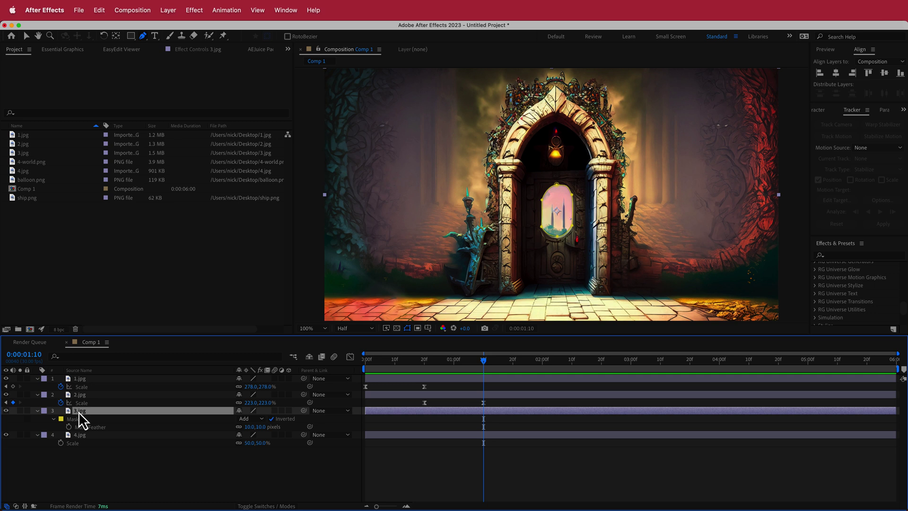
{"action": "key", "text": "s"}
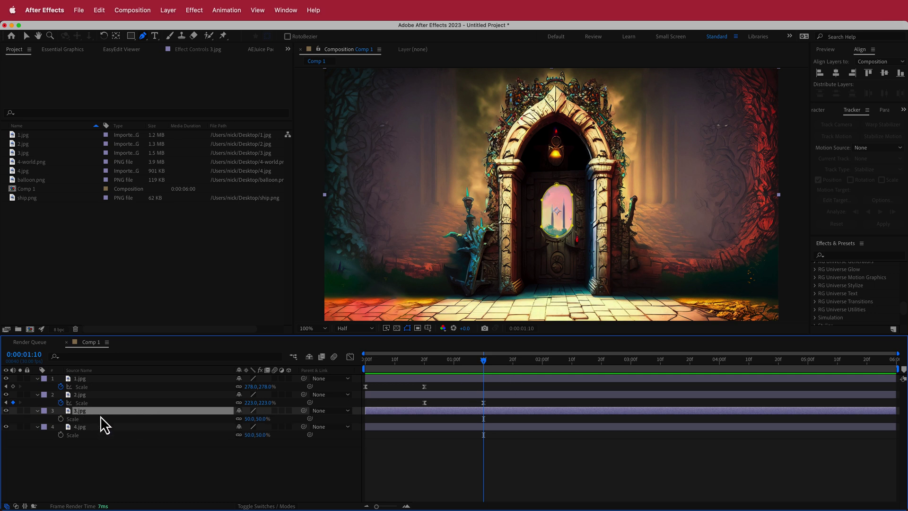
{"action": "left_click", "coordinate": [61, 419]}
{"action": "left_click_drag", "start_coordinate": [484, 362], "coordinate": [547, 363]}
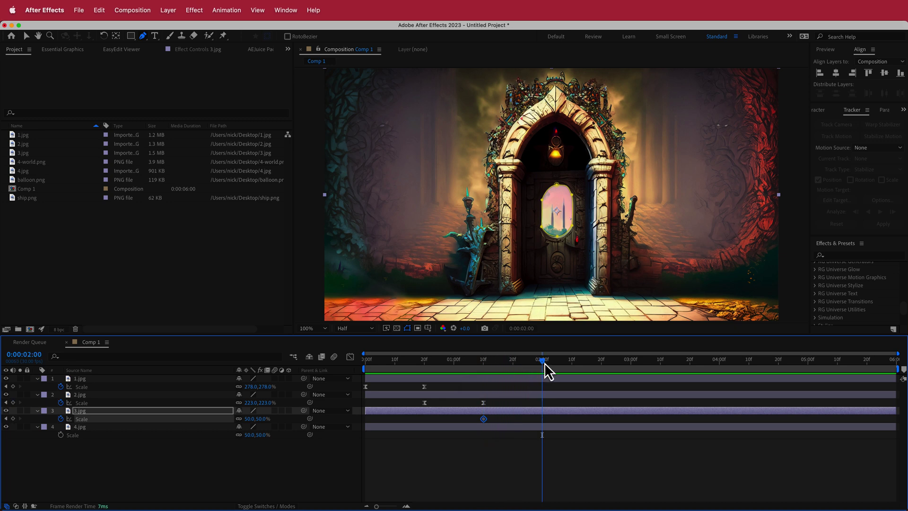
{"action": "left_click_drag", "start_coordinate": [247, 419], "coordinate": [646, 408]}
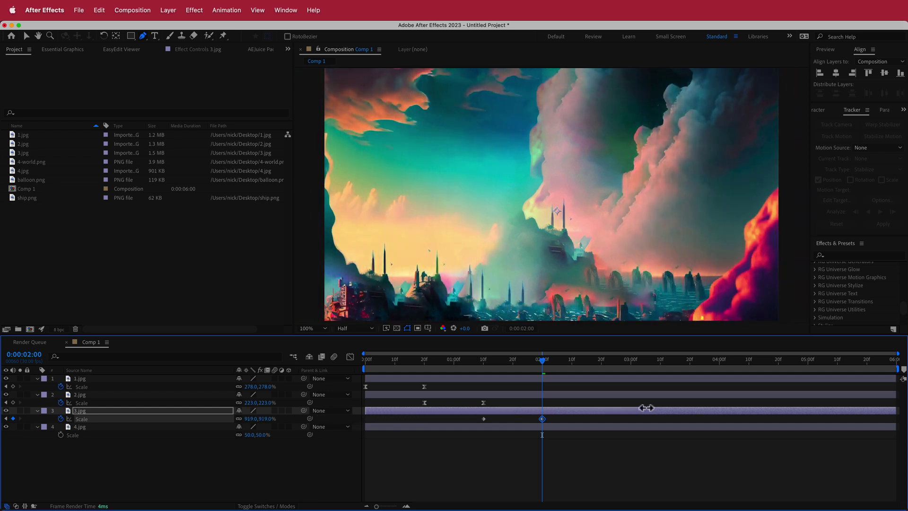
Apply Easy Ease to 3.jpg's scale keyframes and sharpen their speed graph into a central peak.
{"action": "left_click_drag", "start_coordinate": [569, 418], "coordinate": [462, 424]}
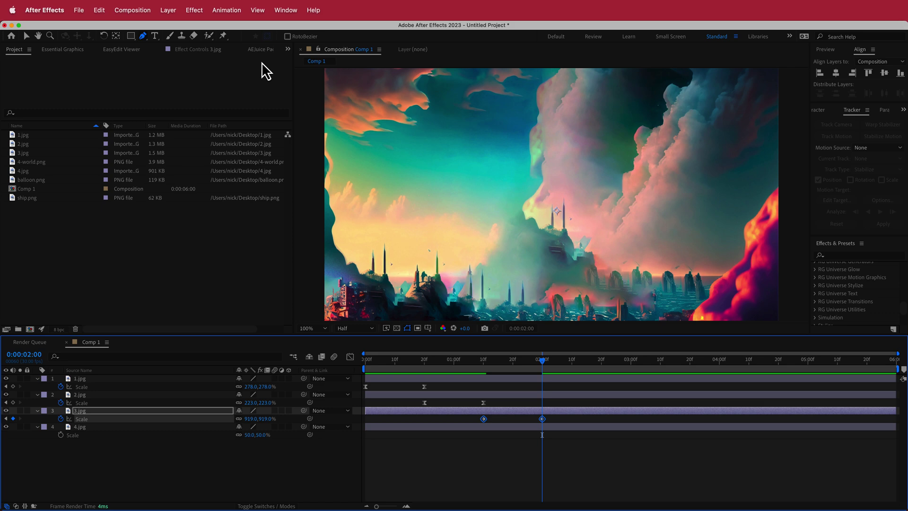
{"action": "left_click", "coordinate": [227, 10]}
{"action": "mouse_move", "coordinate": [267, 115]}
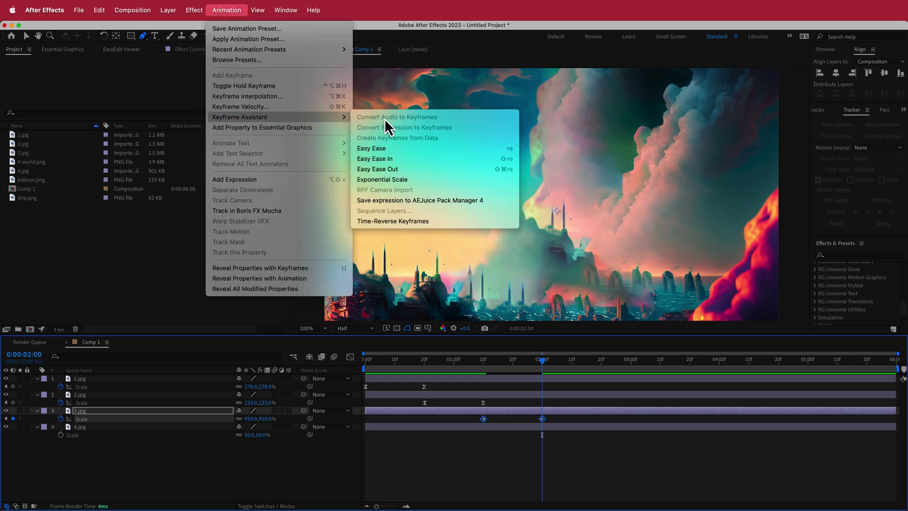
{"action": "left_click", "coordinate": [395, 148]}
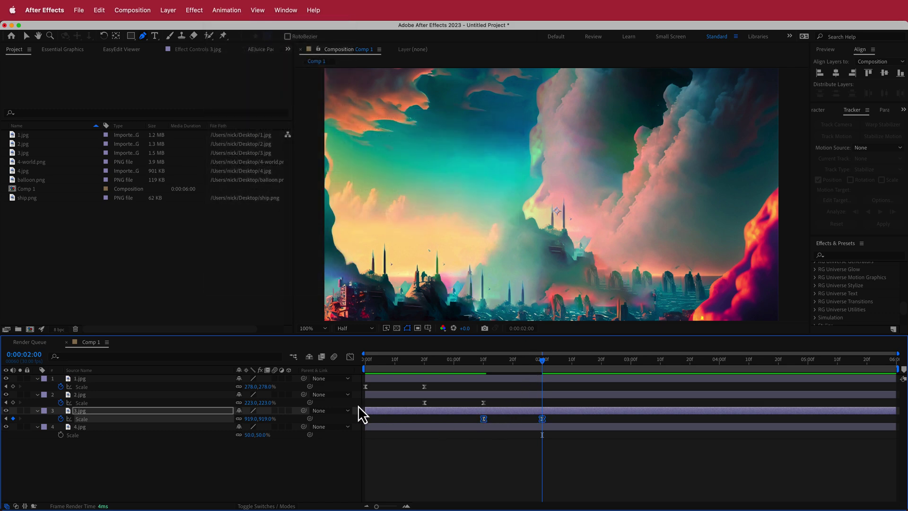
{"action": "left_click", "coordinate": [351, 357]}
{"action": "left_click", "coordinate": [483, 479]}
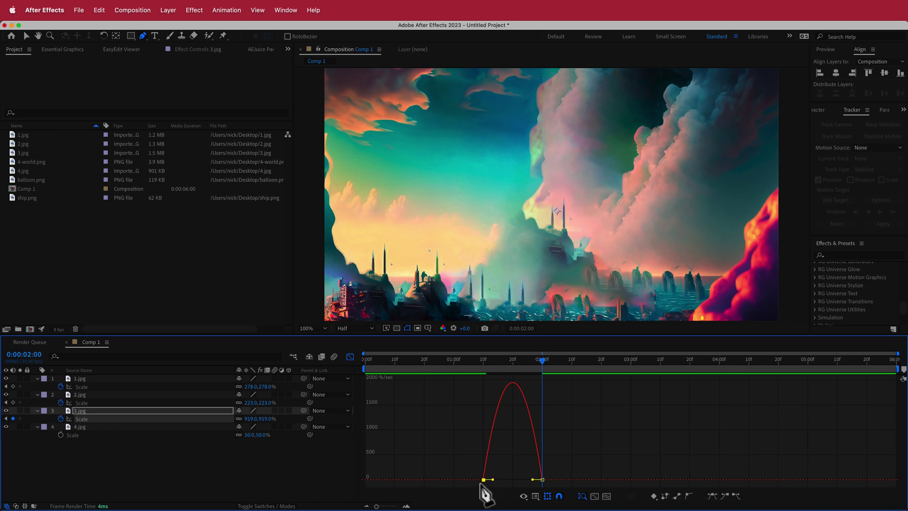
{"action": "left_click_drag", "start_coordinate": [505, 481], "coordinate": [518, 479]}
Close the speed graph, preview the full zoom sequence from the first frame and return to the start.
{"action": "left_click_drag", "start_coordinate": [538, 362], "coordinate": [365, 362]}
{"action": "left_click", "coordinate": [350, 357]}
{"action": "key", "text": "space"}
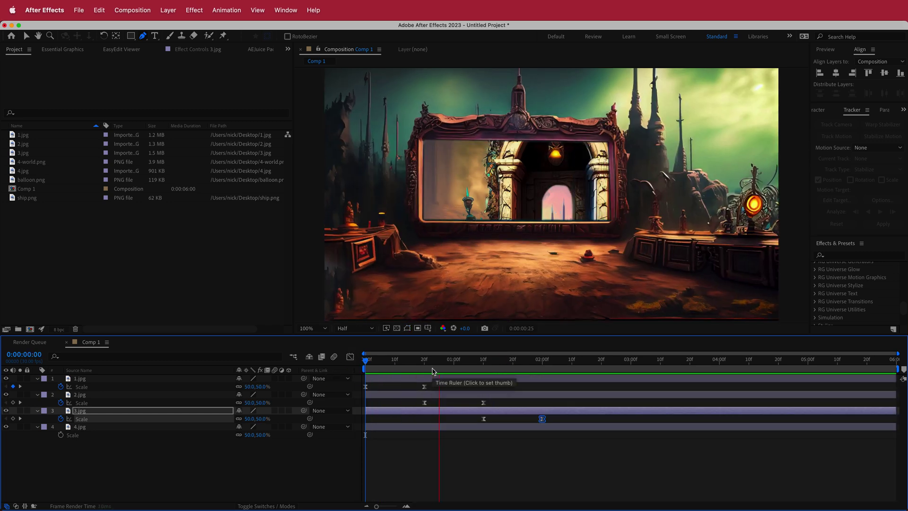
{"action": "key", "text": "space"}
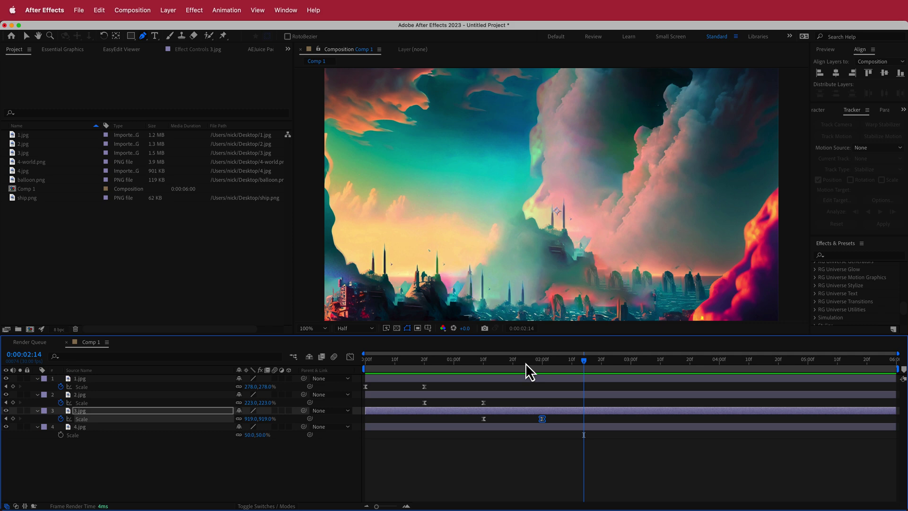
{"action": "left_click_drag", "start_coordinate": [582, 361], "coordinate": [355, 390]}
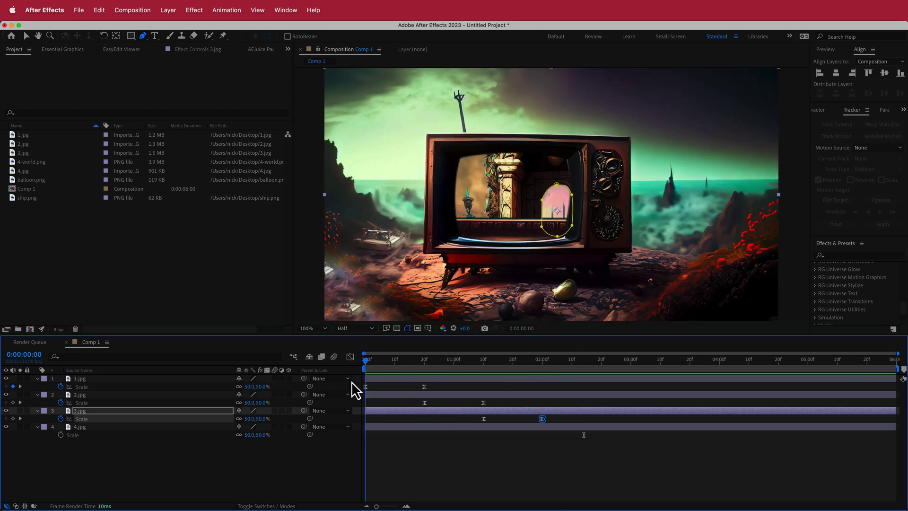
Shift the scale keyframe pairs of 2.jpg and 3.jpg later to leave short pauses between the zooms.
{"action": "left_click_drag", "start_coordinate": [509, 413], "coordinate": [457, 404]}
{"action": "mouse_move", "coordinate": [572, 428]}
{"action": "left_mouse_down"}
{"action": "mouse_move", "coordinate": [476, 416]}
{"action": "mouse_move", "coordinate": [490, 427]}
{"action": "mouse_move", "coordinate": [573, 418]}
{"action": "left_mouse_up"}
{"action": "left_click_drag", "start_coordinate": [523, 371], "coordinate": [487, 371]}
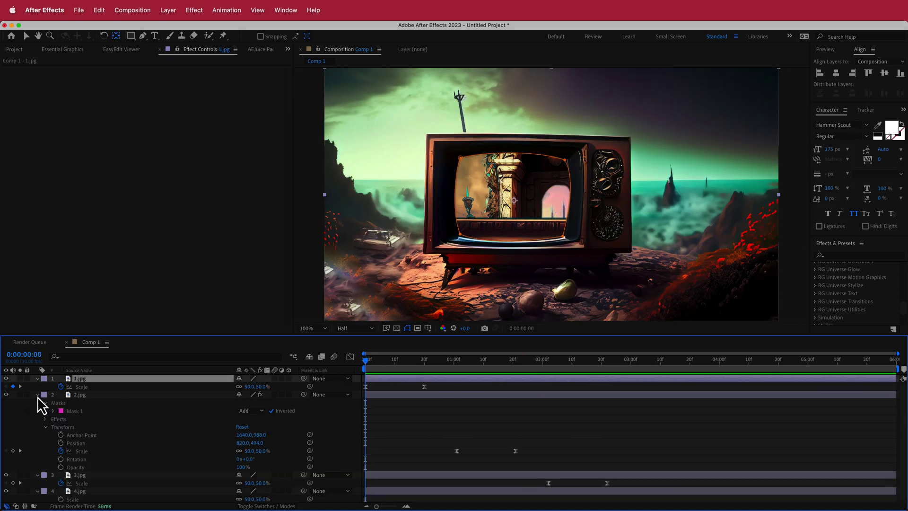
Collapse 2.jpg's properties and enable motion blur in the composition for 1.jpg, 2.jpg and 3.jpg.
{"action": "left_click", "coordinate": [37, 395]}
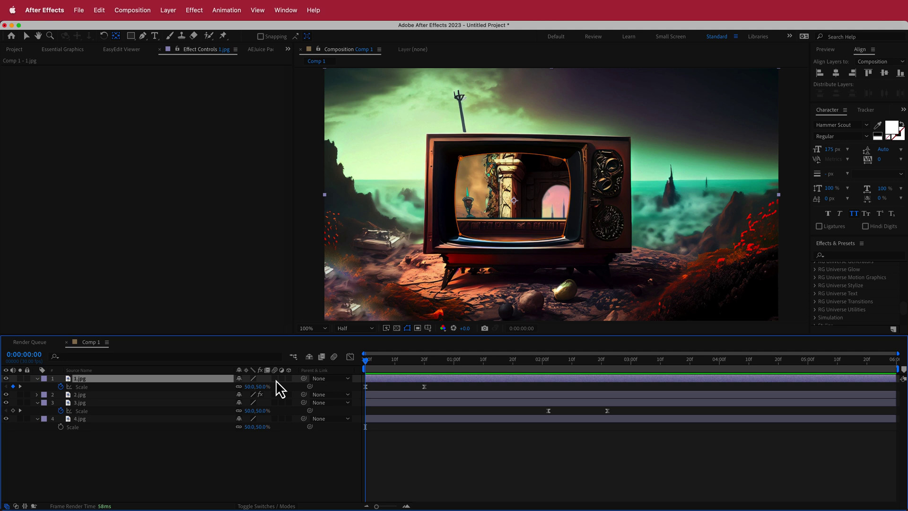
{"action": "left_click_drag", "start_coordinate": [274, 378], "coordinate": [277, 420]}
{"action": "left_click", "coordinate": [276, 419]}
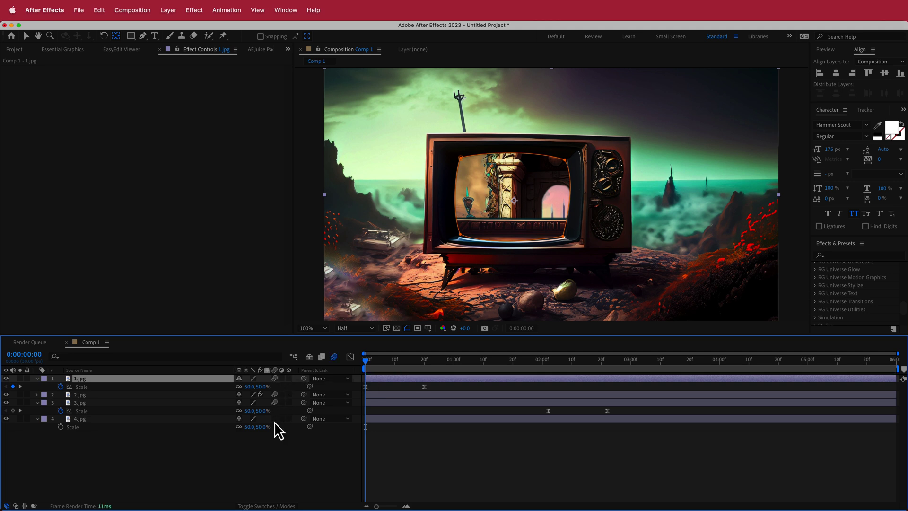
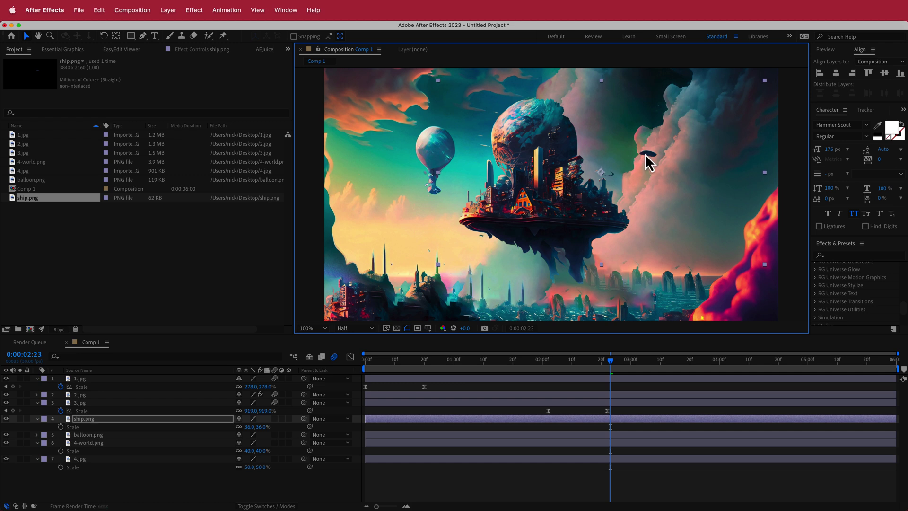
Import the cloud image pngwing.com (3).png, place it between ship.png and balloon.png, and scale it to 39%.
{"action": "right_click", "coordinate": [99, 241]}
{"action": "mouse_move", "coordinate": [137, 291]}
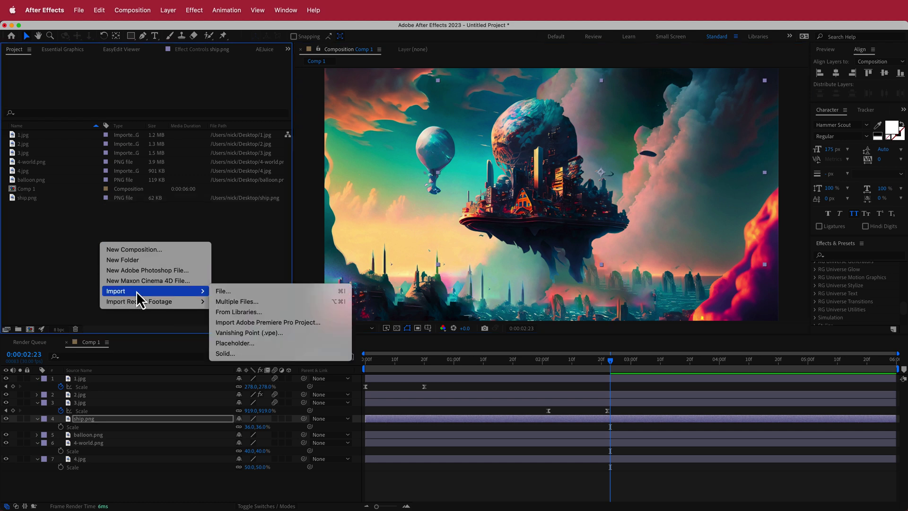
{"action": "left_click", "coordinate": [218, 291]}
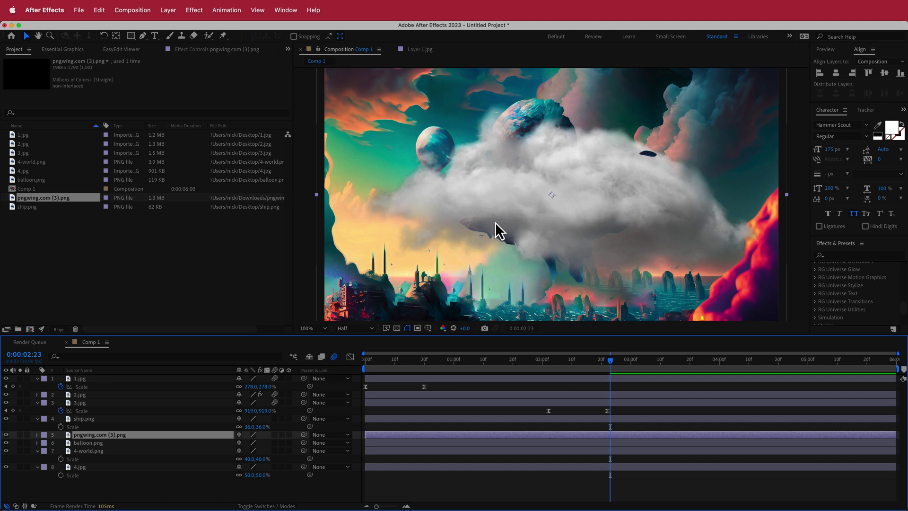
{"action": "key", "text": "s"}
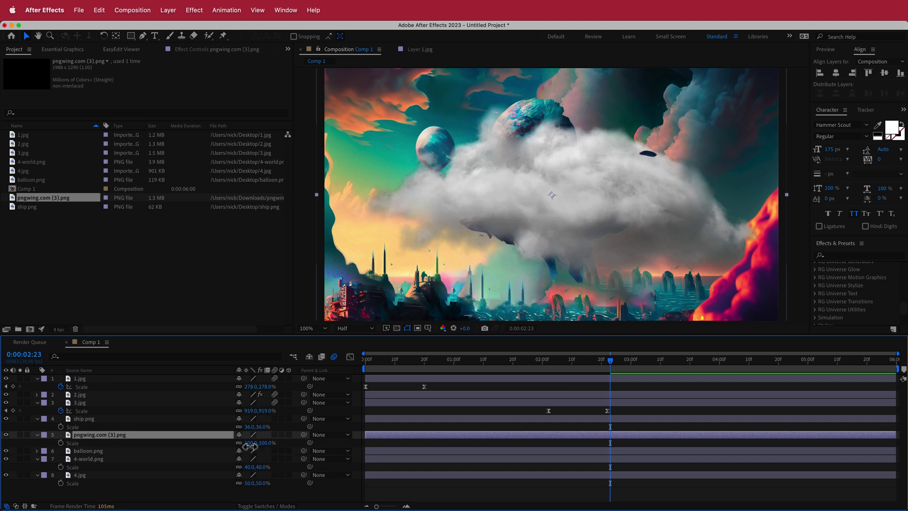
{"action": "left_click_drag", "start_coordinate": [256, 442], "coordinate": [223, 447]}
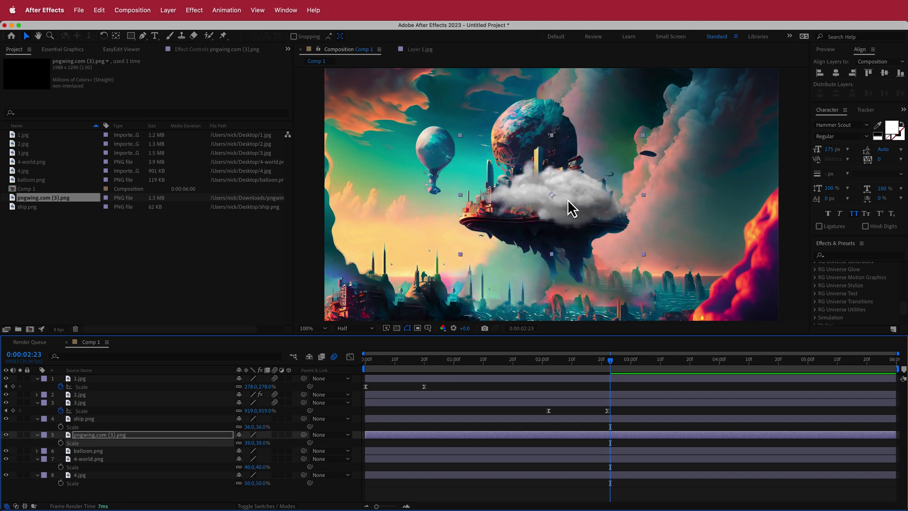
Move the cloud to the sky right of the floating city, then duplicate it and place a smaller copy near the balloon.
{"action": "left_click_drag", "start_coordinate": [567, 199], "coordinate": [689, 139]}
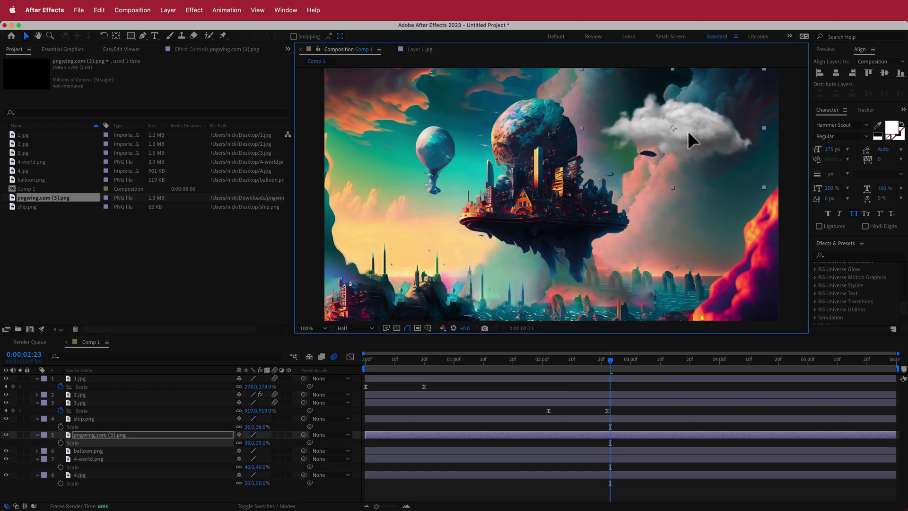
{"action": "key", "text": "super+d"}
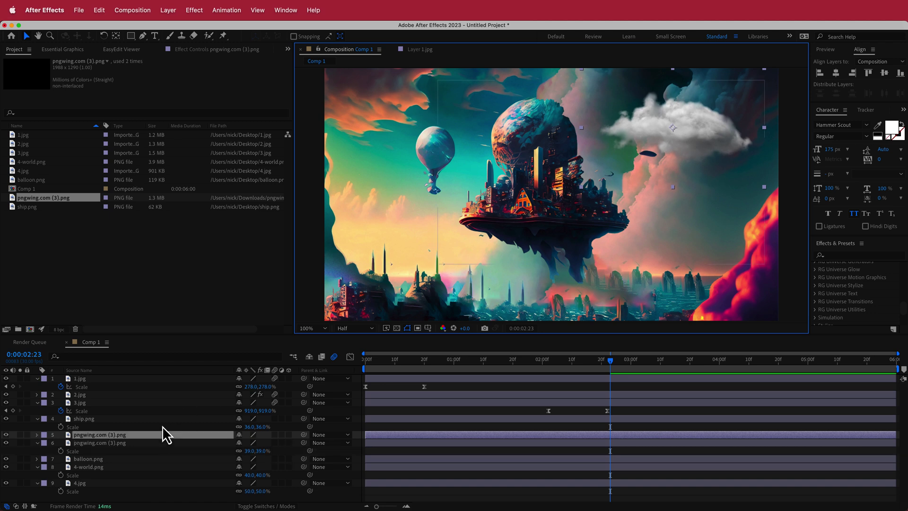
{"action": "left_click_drag", "start_coordinate": [666, 125], "coordinate": [420, 112]}
{"action": "key", "text": "s"}
{"action": "left_click_drag", "start_coordinate": [242, 443], "coordinate": [242, 443]}
{"action": "left_click_drag", "start_coordinate": [447, 115], "coordinate": [465, 110]}
Move the smaller cloud layer below balloon.png, fine-tune its placement above the balloon, and reveal its Position property.
{"action": "left_click_drag", "start_coordinate": [114, 434], "coordinate": [115, 470]}
{"action": "left_click_drag", "start_coordinate": [456, 120], "coordinate": [458, 122]}
{"action": "left_click", "coordinate": [114, 467]}
{"action": "key", "text": "p"}
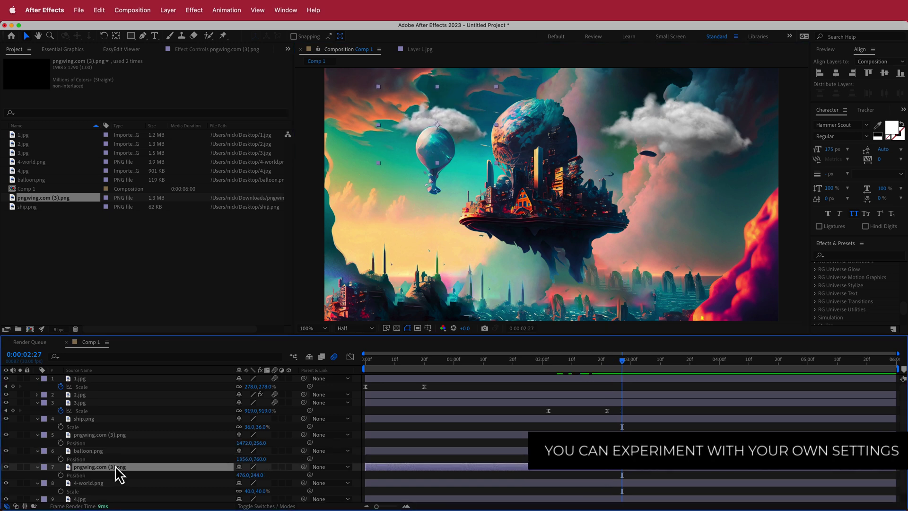
Keyframe the larger cloud's position at 1584, 239 at 0:00:02:27 and 1084, 239 at 0:00:05:29.
{"action": "left_click", "coordinate": [105, 435]}
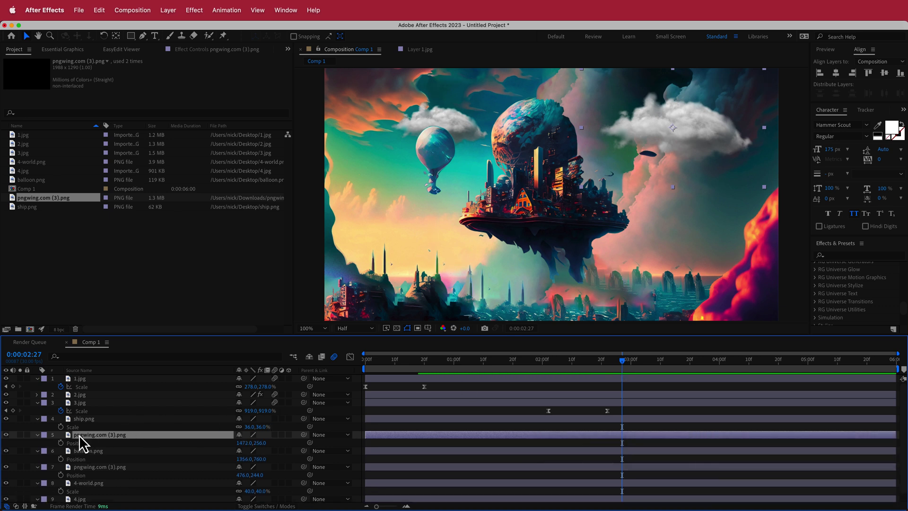
{"action": "left_click", "coordinate": [60, 443]}
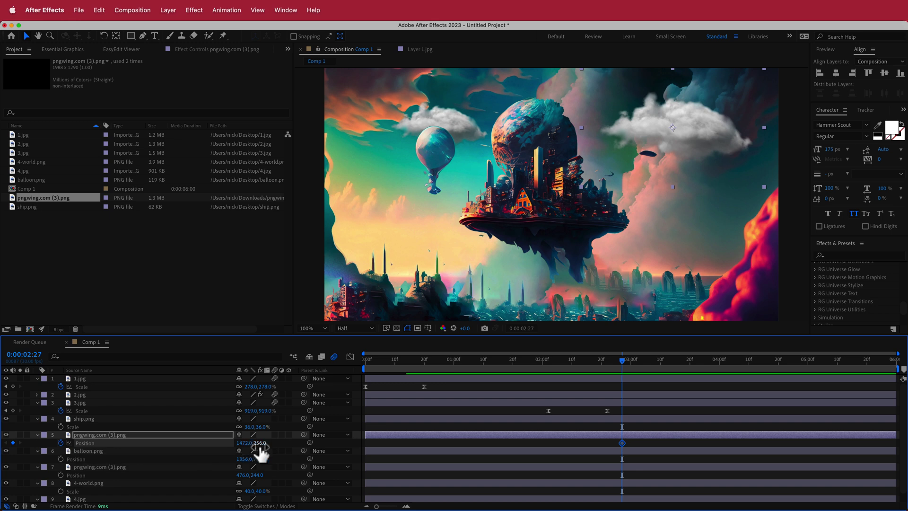
{"action": "left_click_drag", "start_coordinate": [261, 445], "coordinate": [293, 442]}
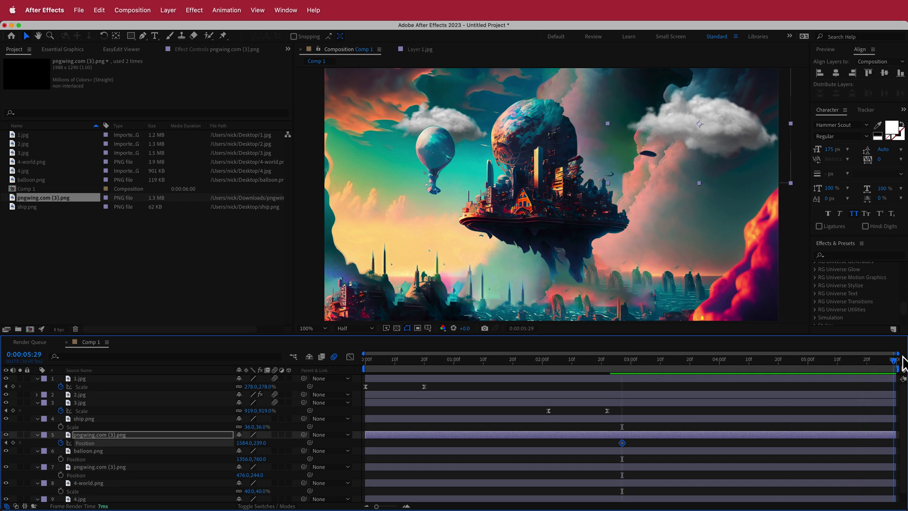
{"action": "left_click_drag", "start_coordinate": [236, 443], "coordinate": [10, 443]}
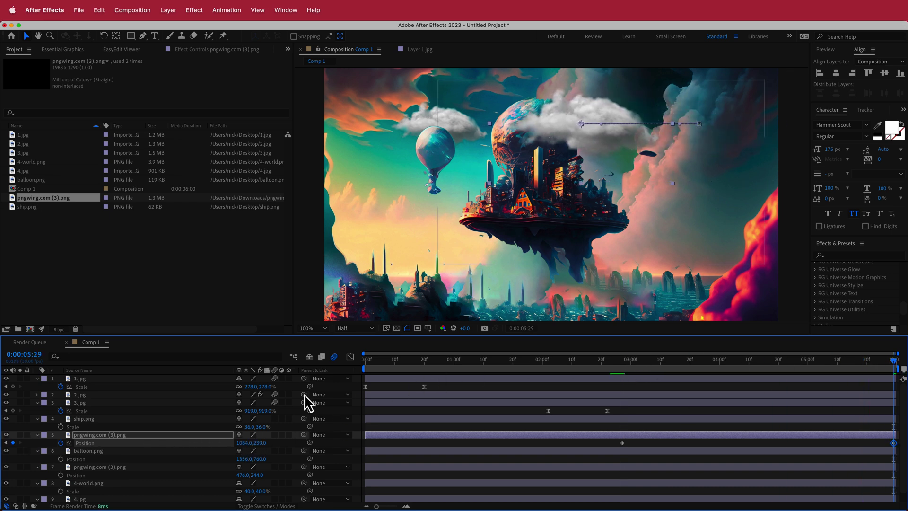
Preview the larger cloud's drift, set its ending X position at 0:00:05:29 to 1308, and preview it again.
{"action": "left_click_drag", "start_coordinate": [895, 369], "coordinate": [597, 373]}
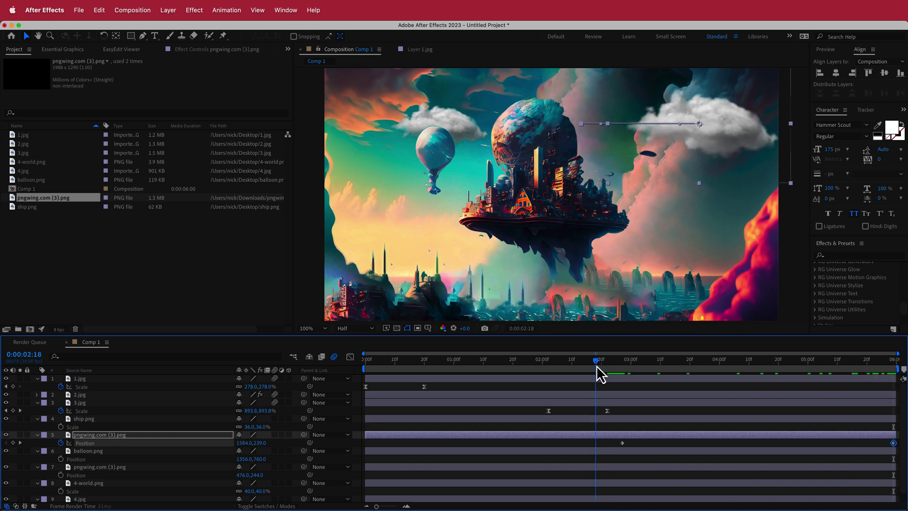
{"action": "key", "text": "space"}
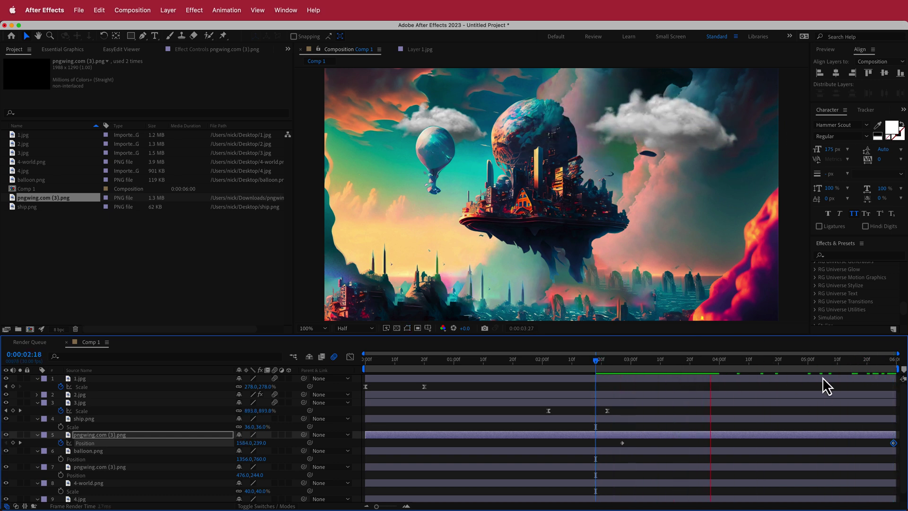
{"action": "key", "text": "space"}
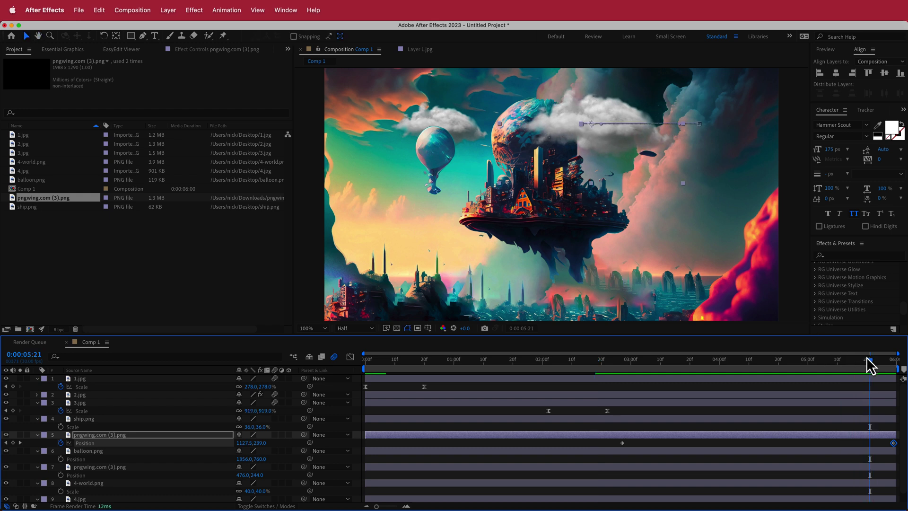
{"action": "left_click_drag", "start_coordinate": [888, 365], "coordinate": [896, 367]}
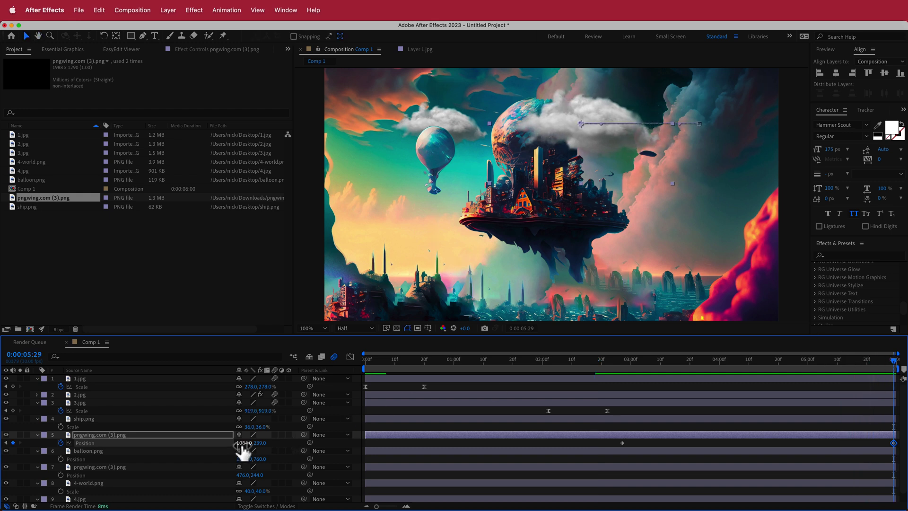
{"action": "left_click_drag", "start_coordinate": [243, 449], "coordinate": [340, 438]}
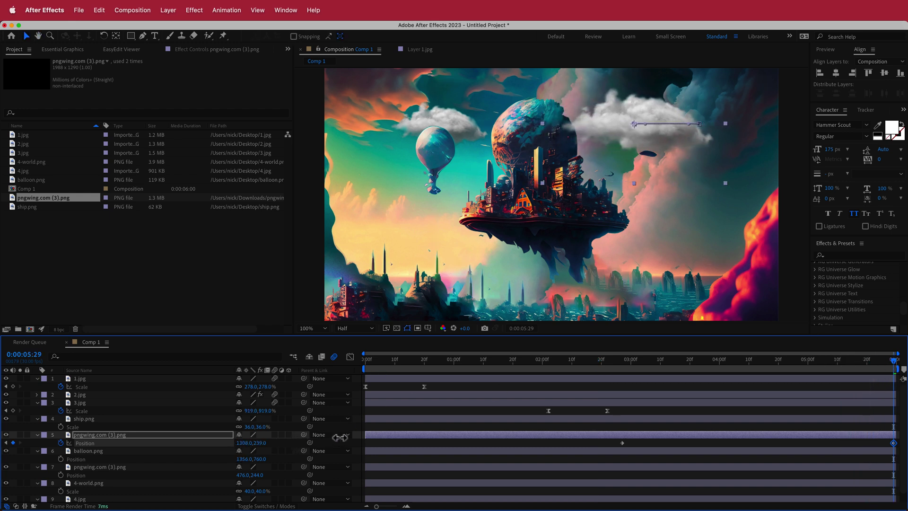
{"action": "left_click_drag", "start_coordinate": [893, 362], "coordinate": [609, 380]}
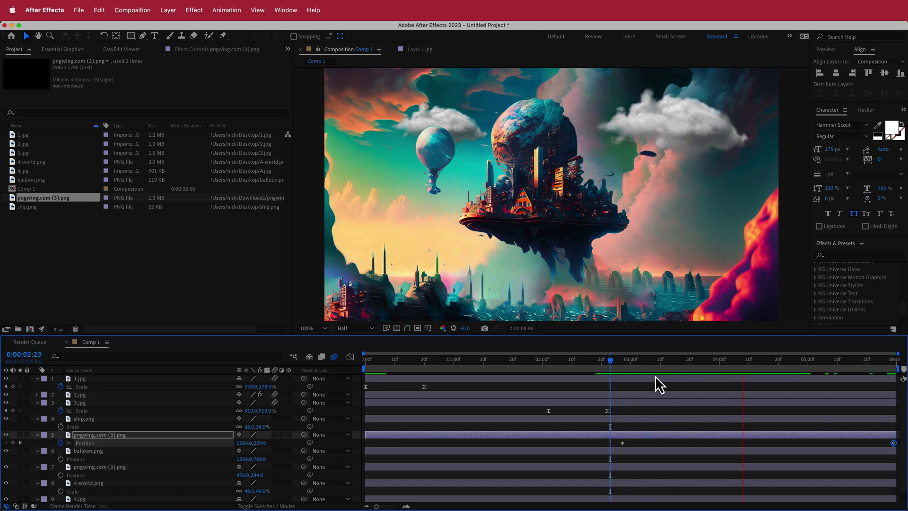
{"action": "key", "text": "space"}
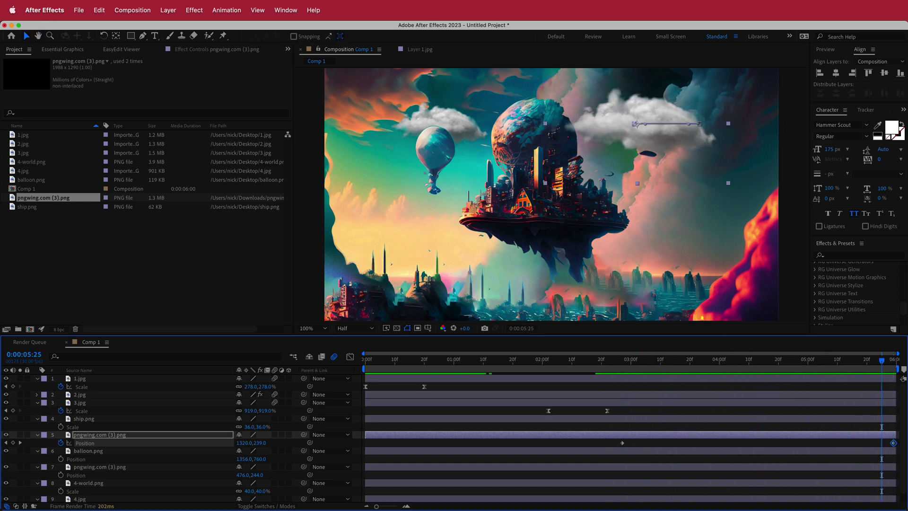
Keyframe the smaller cloud's position from 476, 244 at 0:00:03:00 to 545, 244 at 0:00:05:00.
{"action": "left_click_drag", "start_coordinate": [885, 364], "coordinate": [633, 374]}
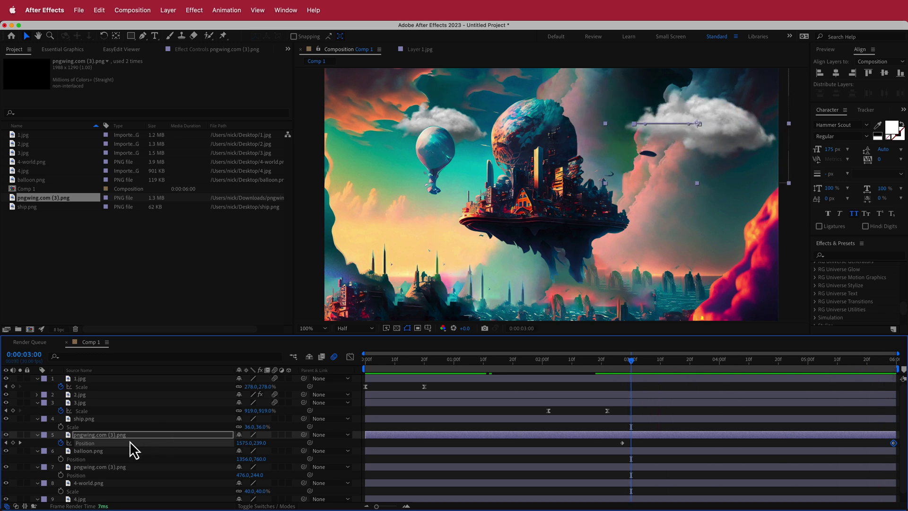
{"action": "left_click", "coordinate": [96, 467]}
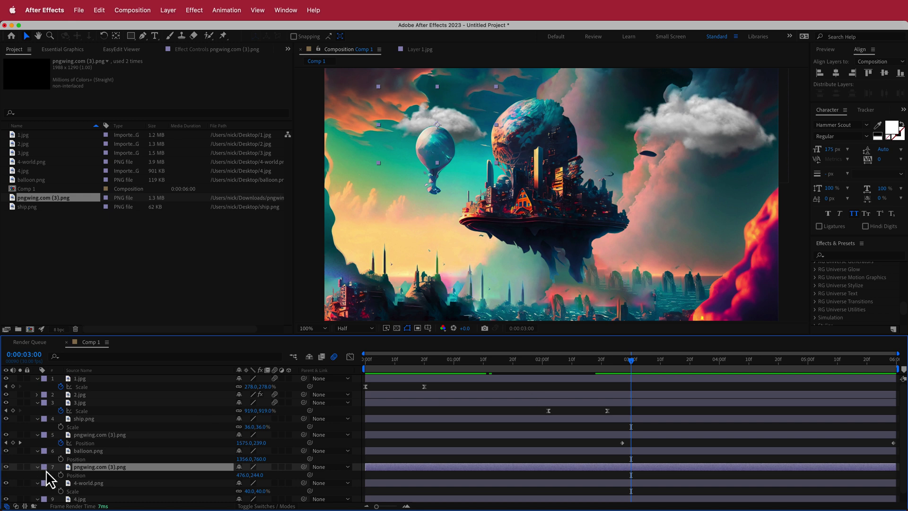
{"action": "left_click", "coordinate": [60, 475]}
{"action": "left_click_drag", "start_coordinate": [631, 362], "coordinate": [814, 362]}
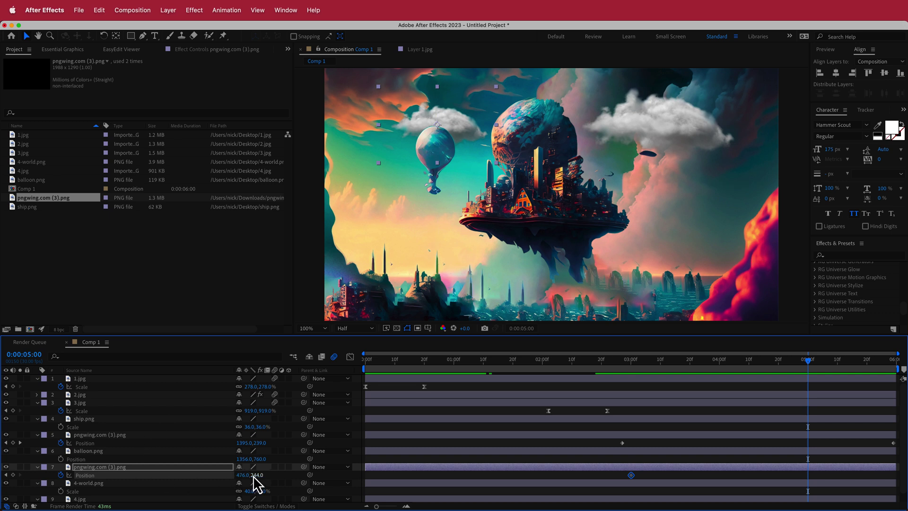
{"action": "left_click_drag", "start_coordinate": [254, 477], "coordinate": [286, 474]}
Preview the smaller cloud's drift and move both cloud layers below 4-world.png in the layer stack.
{"action": "left_click_drag", "start_coordinate": [816, 368], "coordinate": [608, 375]}
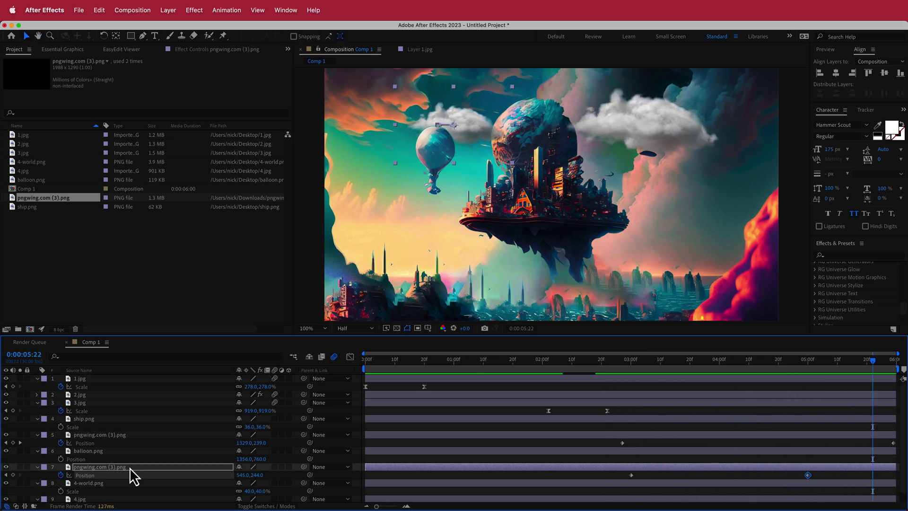
{"action": "left_click_drag", "start_coordinate": [129, 469], "coordinate": [124, 486]}
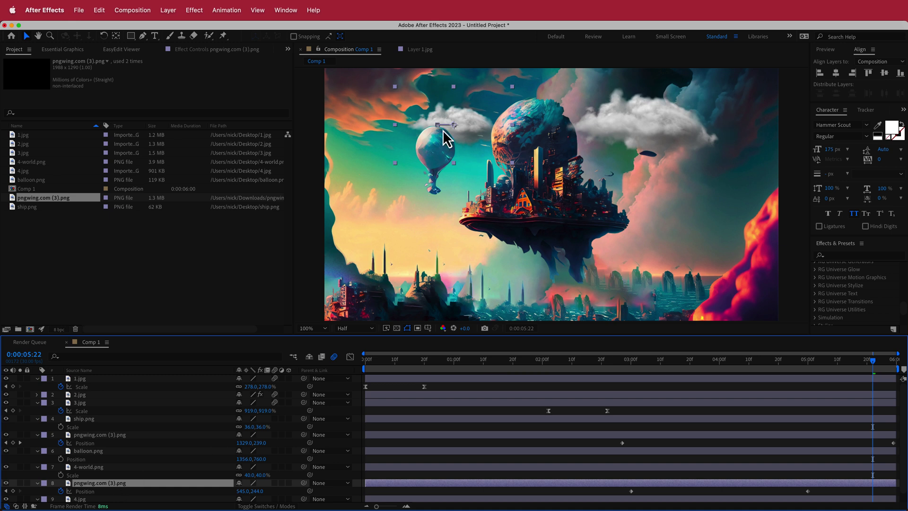
{"action": "left_click_drag", "start_coordinate": [106, 435], "coordinate": [112, 499]}
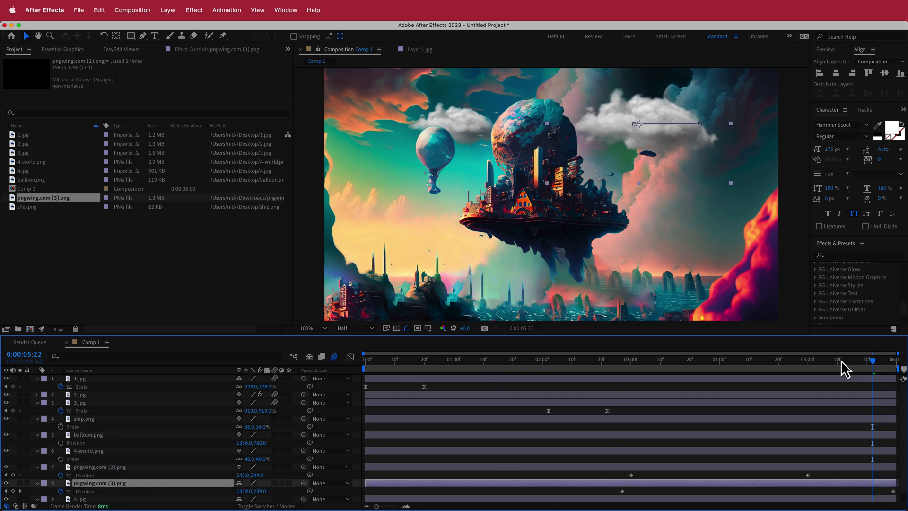
Keyframe balloon.png's position from 1356, 760 at 0:00:03:19 to 1356, 609 at 0:00:05:29 and preview the rise.
{"action": "left_click_drag", "start_coordinate": [872, 366], "coordinate": [687, 367]}
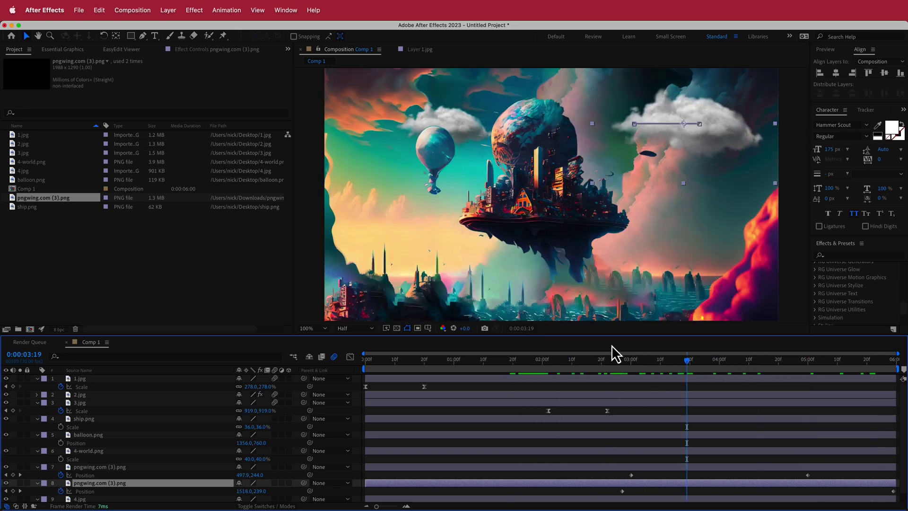
{"action": "left_click", "coordinate": [85, 435]}
{"action": "left_click", "coordinate": [61, 444]}
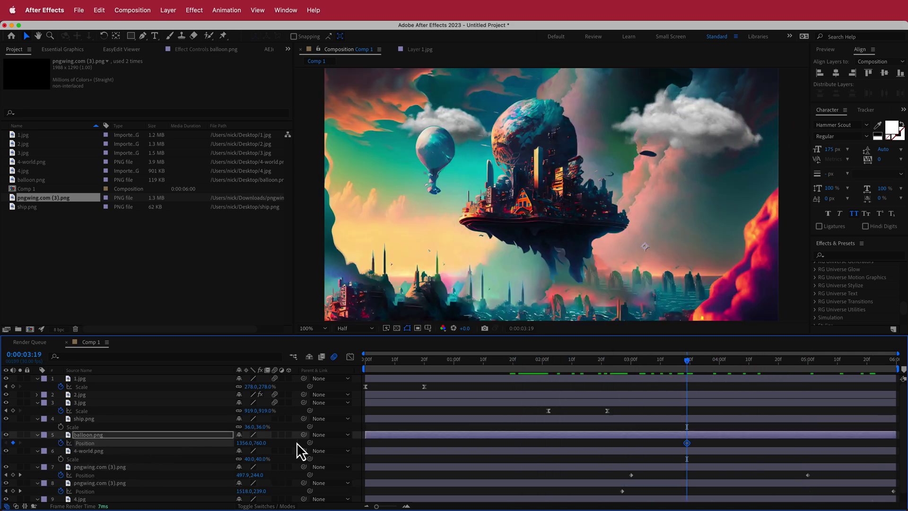
{"action": "left_click_drag", "start_coordinate": [687, 373], "coordinate": [894, 367]}
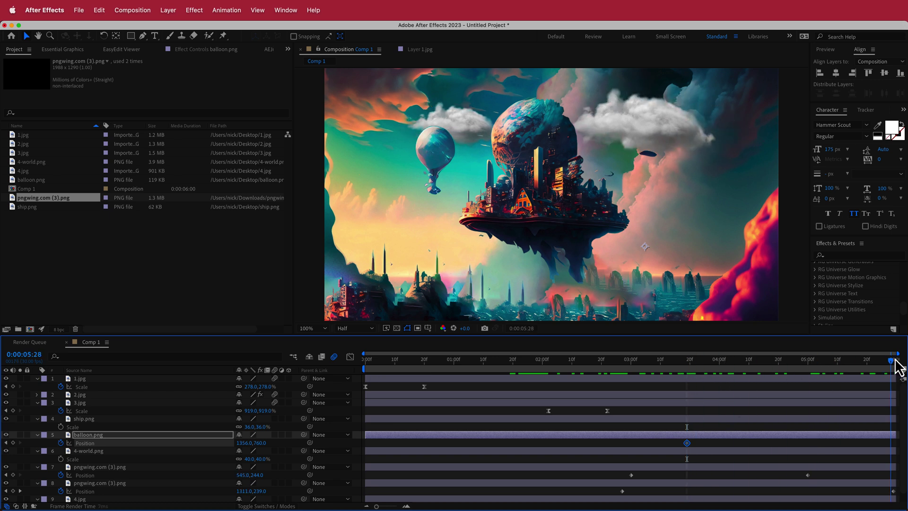
{"action": "left_click_drag", "start_coordinate": [261, 444], "coordinate": [190, 443]}
{"action": "key", "text": "space"}
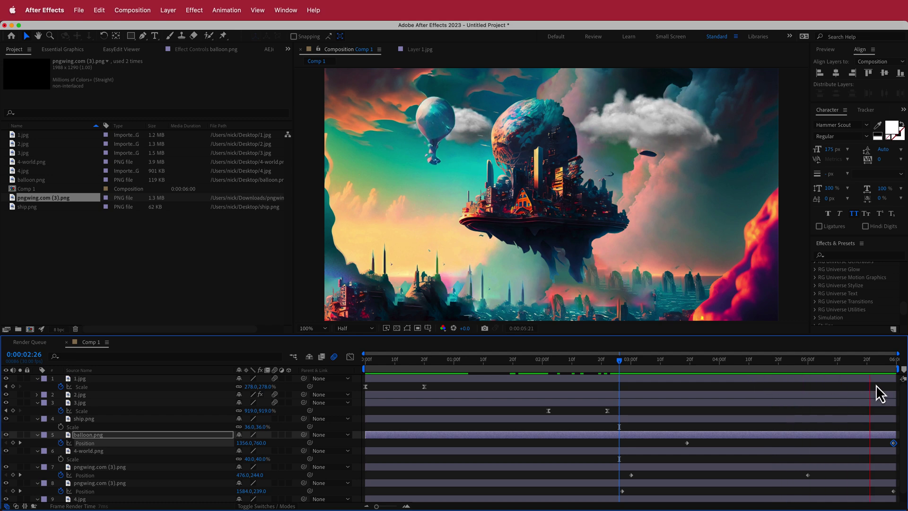
Move the first position keyframes of balloon.png and the smaller cloud earlier, to about 0:00:02:26, and preview.
{"action": "left_click", "coordinate": [663, 385]}
{"action": "left_click_drag", "start_coordinate": [687, 443], "coordinate": [622, 476]}
{"action": "left_click_drag", "start_coordinate": [658, 366], "coordinate": [597, 364]}
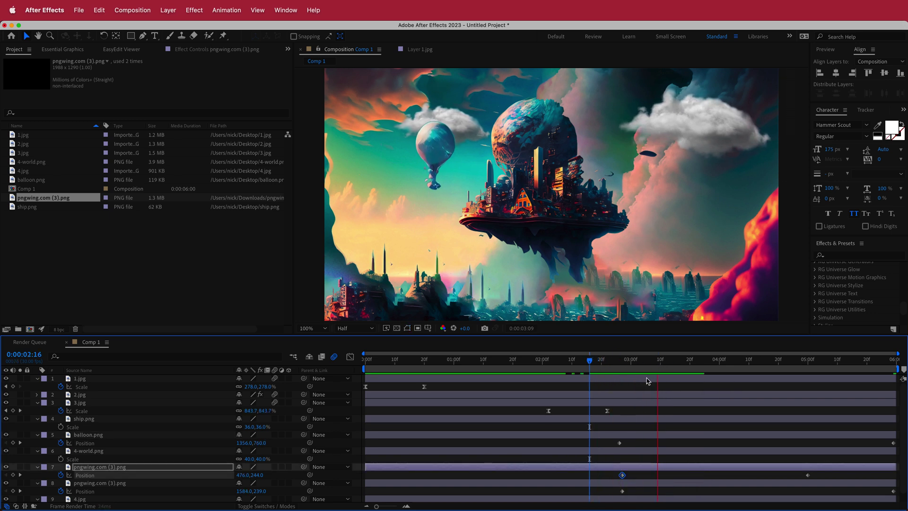
Keyframe ship.png's position from 1626, 652 at 0:00:02:26 to -64, -36 at 0:00:05:29 for a diagonal flight.
{"action": "key", "text": "ctrl+Up"}
{"action": "key", "text": "ctrl+Up"}
{"action": "key", "text": "ctrl+Up"}
{"action": "key", "text": "p"}
{"action": "left_click", "coordinate": [608, 369], "text": "shift"}
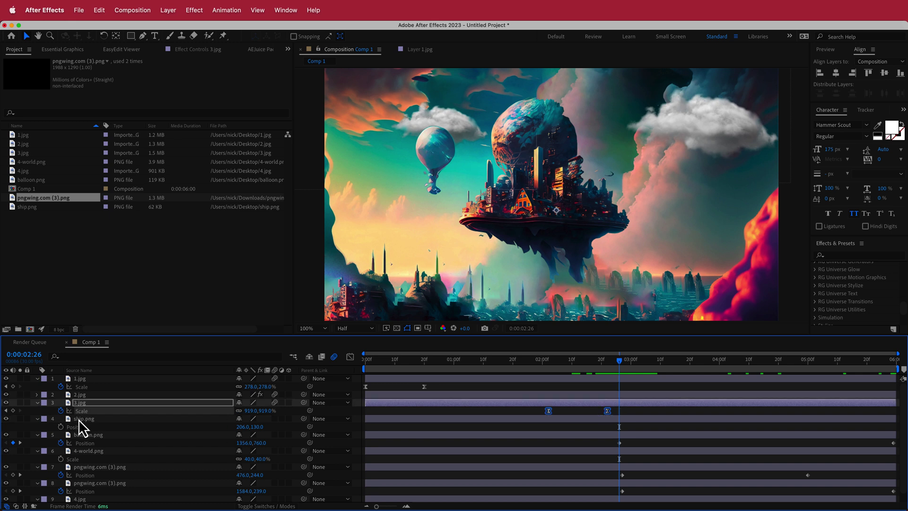
{"action": "left_click", "coordinate": [80, 421]}
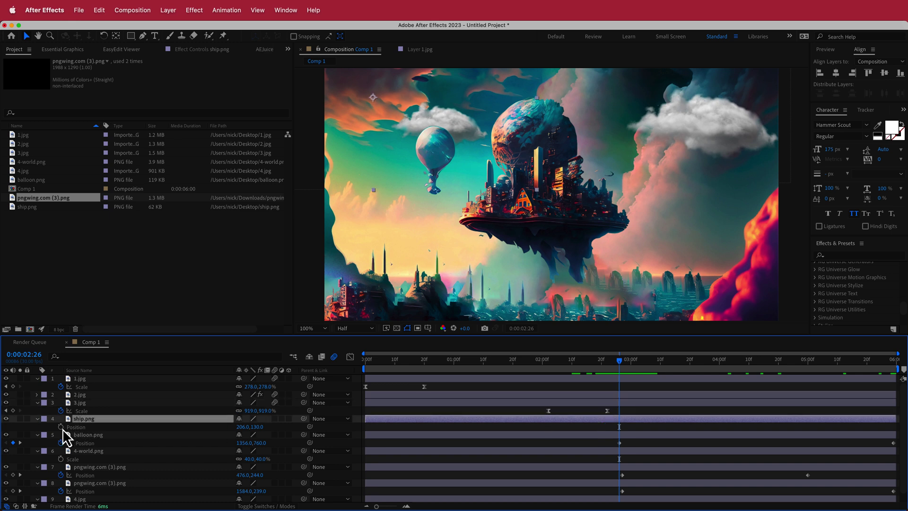
{"action": "left_click", "coordinate": [61, 427]}
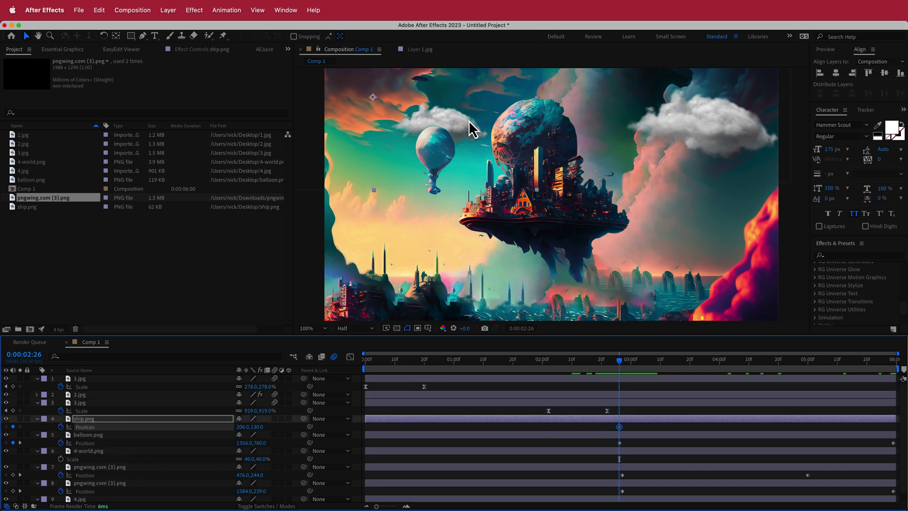
{"action": "left_click_drag", "start_coordinate": [423, 84], "coordinate": [759, 206]}
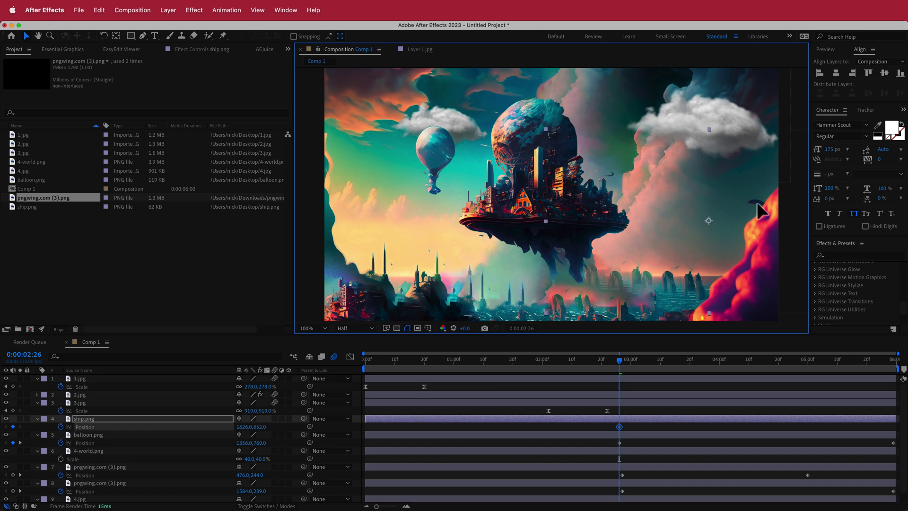
{"action": "left_click_drag", "start_coordinate": [615, 368], "coordinate": [894, 368]}
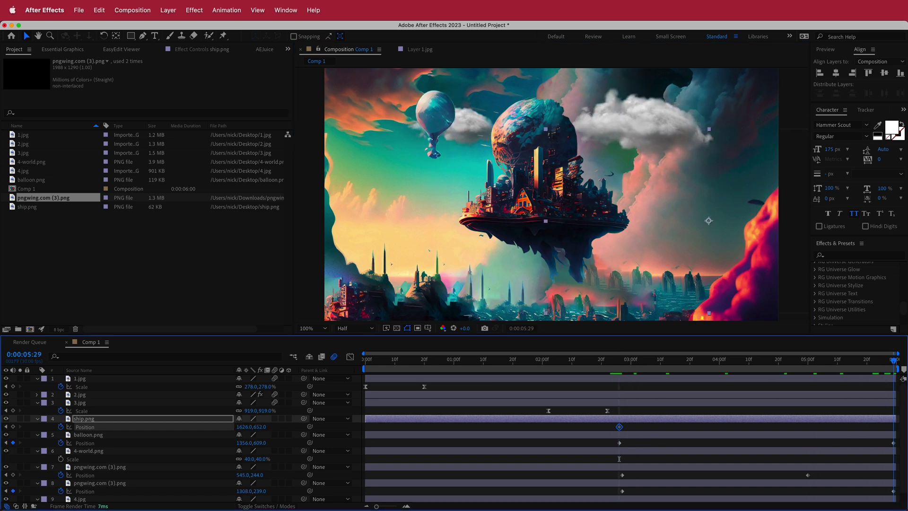
{"action": "left_click_drag", "start_coordinate": [766, 216], "coordinate": [367, 56]}
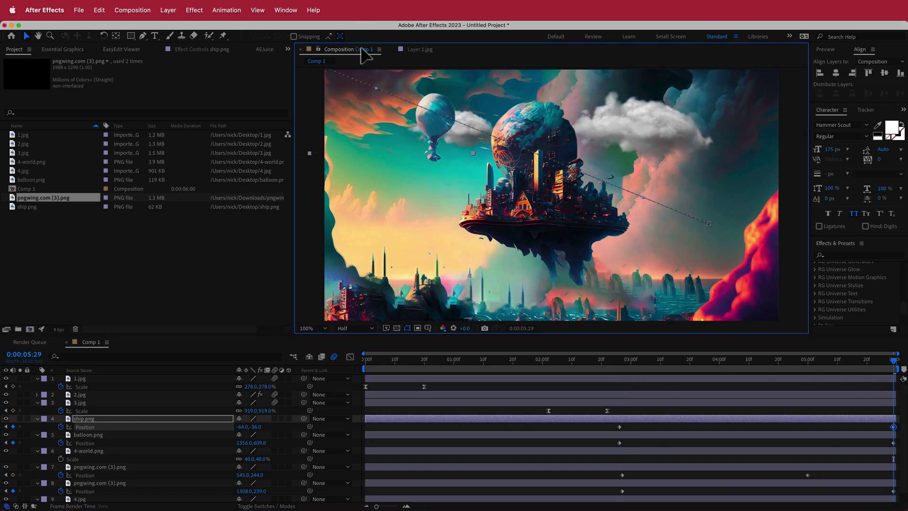
Shift the starting position keyframes of ship.png, balloon.png and both clouds earlier, to about 0:00:02:15, and check the motion.
{"action": "left_click_drag", "start_coordinate": [892, 365], "coordinate": [617, 382]}
{"action": "left_click_drag", "start_coordinate": [638, 431], "coordinate": [614, 496]}
{"action": "left_click_drag", "start_coordinate": [623, 491], "coordinate": [598, 492]}
{"action": "left_click_drag", "start_coordinate": [613, 362], "coordinate": [591, 365]}
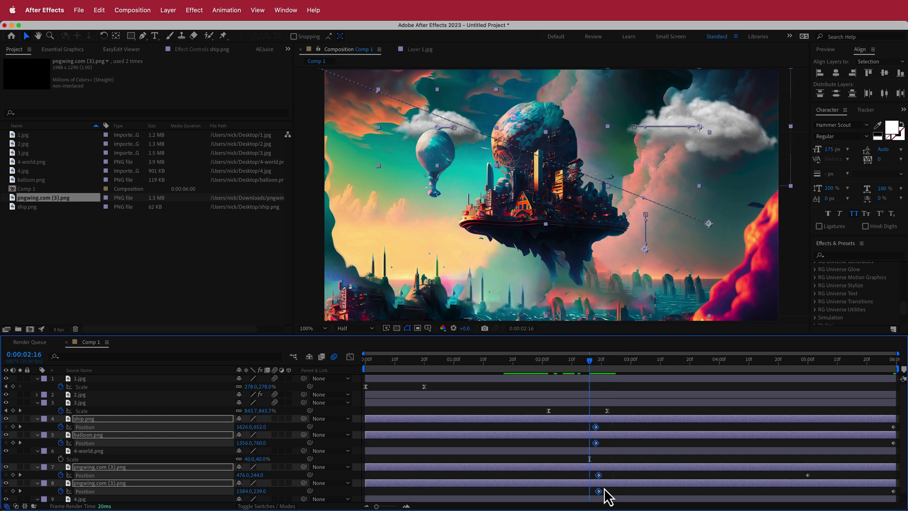
{"action": "left_click_drag", "start_coordinate": [599, 492], "coordinate": [590, 491]}
{"action": "left_click_drag", "start_coordinate": [591, 363], "coordinate": [774, 365]}
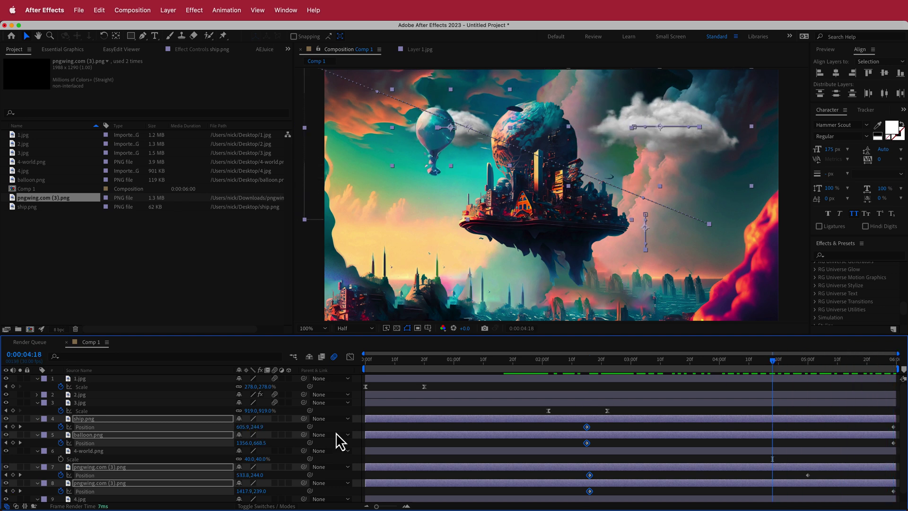
Add the expression wiggle(0.2,5) to 4-world.png's position and preview the animation from the start.
{"action": "left_click", "coordinate": [101, 452]}
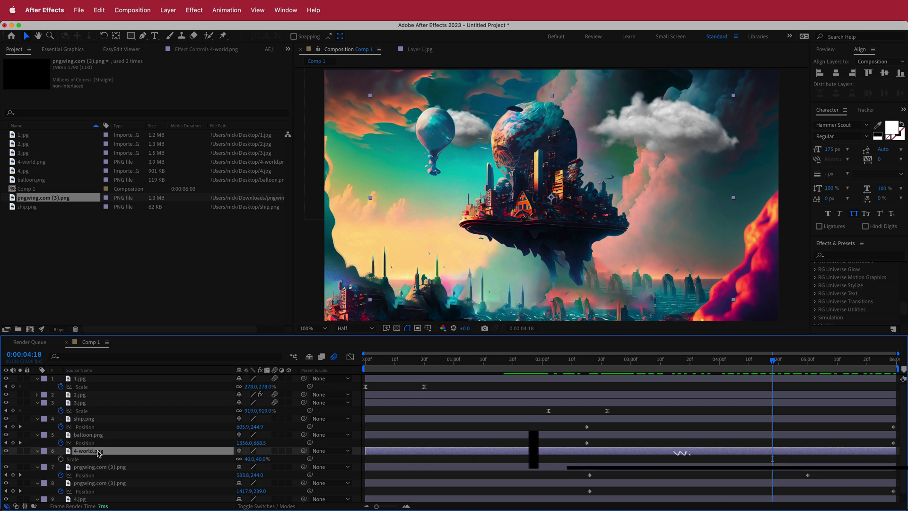
{"action": "key", "text": "p"}
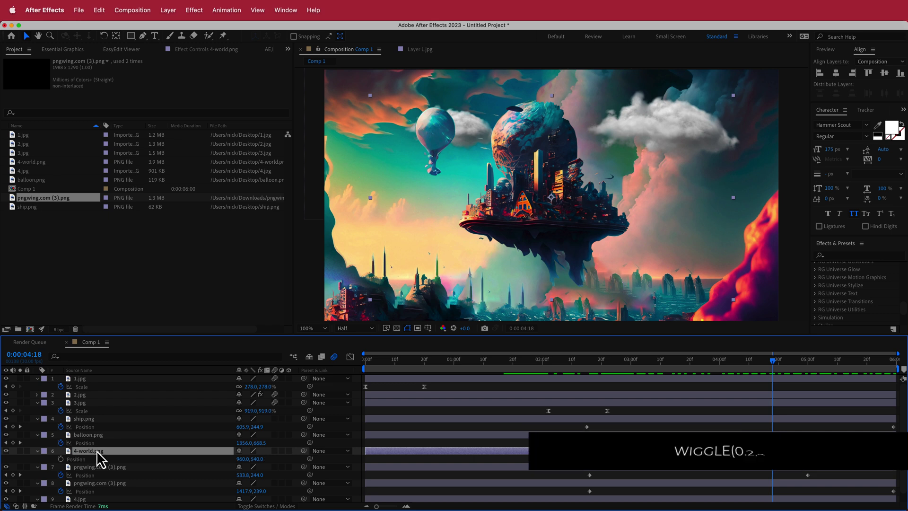
{"action": "left_click", "coordinate": [61, 458], "text": "alt"}
{"action": "type", "text": "wigg"}
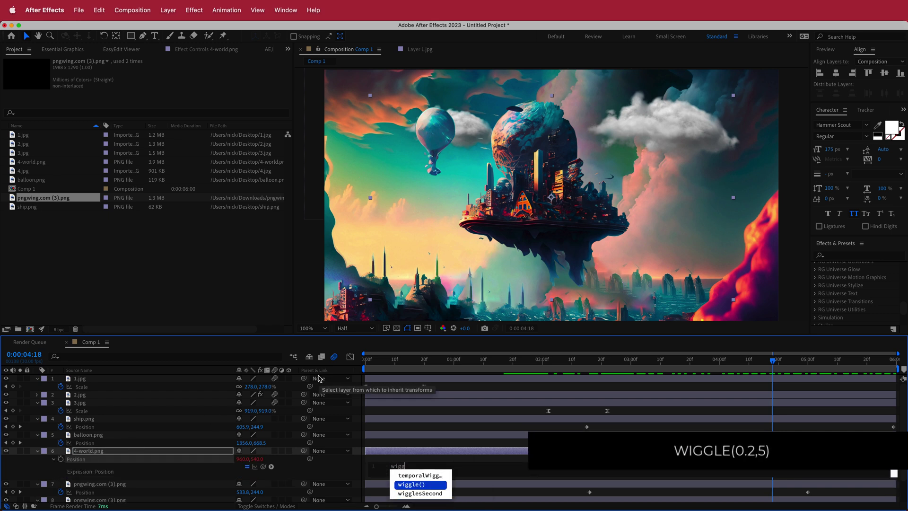
{"action": "type", "text": "l"}
{"action": "key", "text": "Return"}
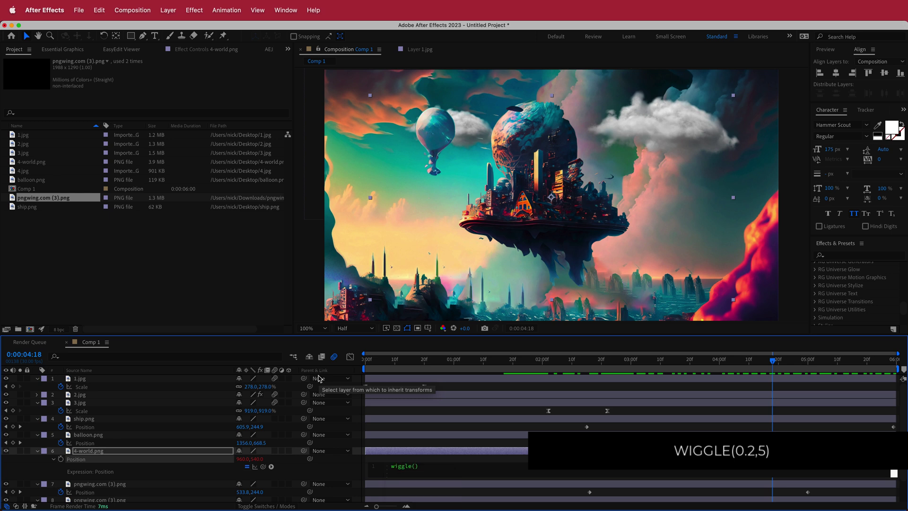
{"action": "type", "text": "0.2"}
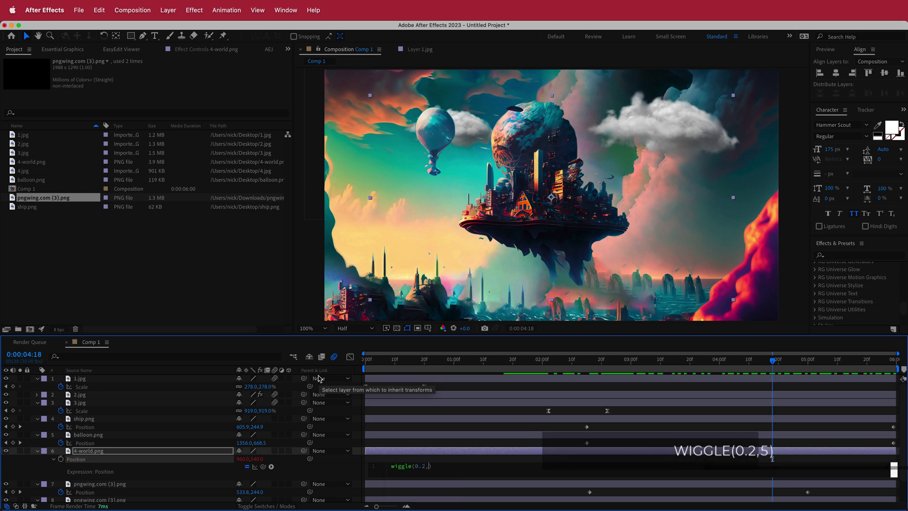
{"action": "type", "text": ","}
{"action": "left_click_drag", "start_coordinate": [793, 350], "coordinate": [345, 365]}
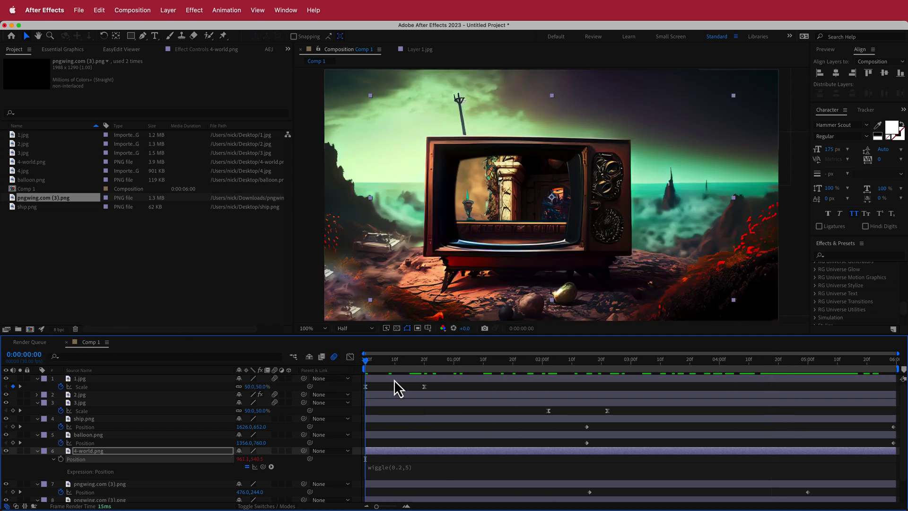
{"action": "key", "text": "space"}
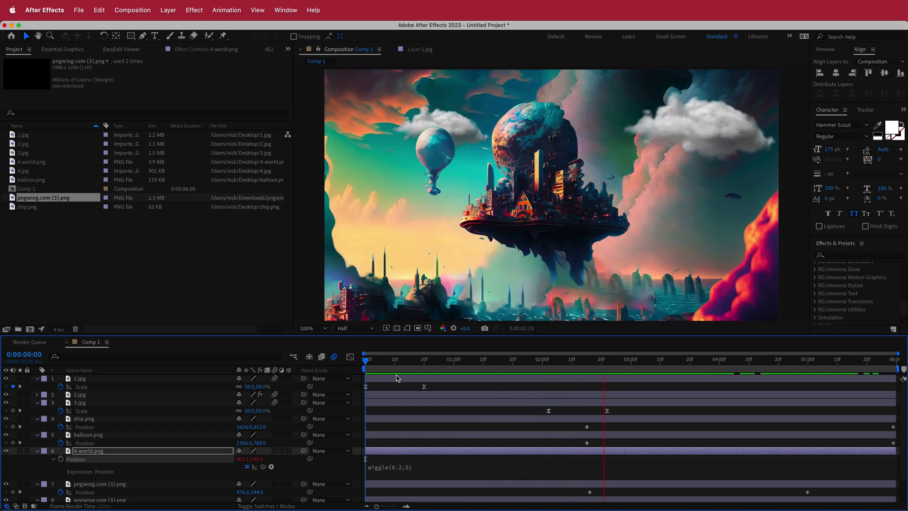
{"action": "key", "text": "space"}
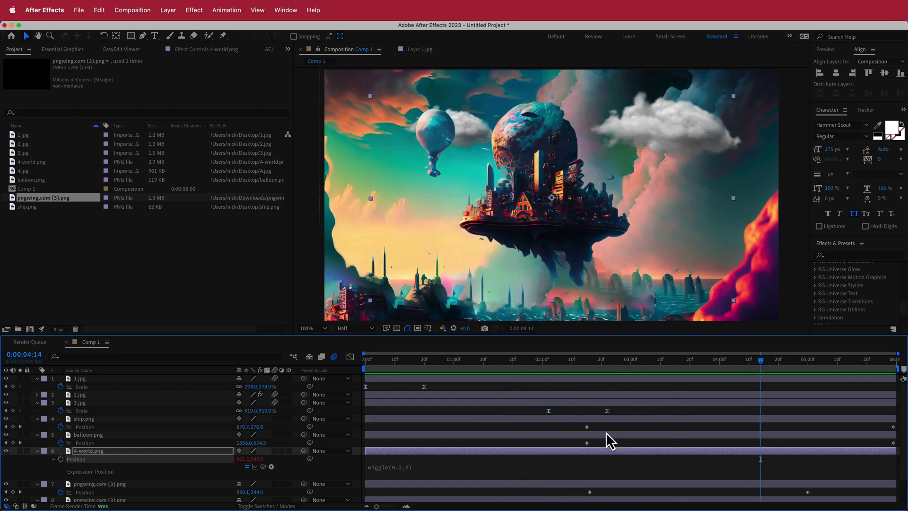
Shift the starting position keyframes of ship.png, balloon.png and both clouds earlier, to about 0:00:02:02, and scrub back to the start.
{"action": "scroll", "coordinate": [606, 432], "scroll_direction": "down", "scroll_amount": 2}
{"action": "left_click_drag", "start_coordinate": [601, 472], "coordinate": [554, 482]}
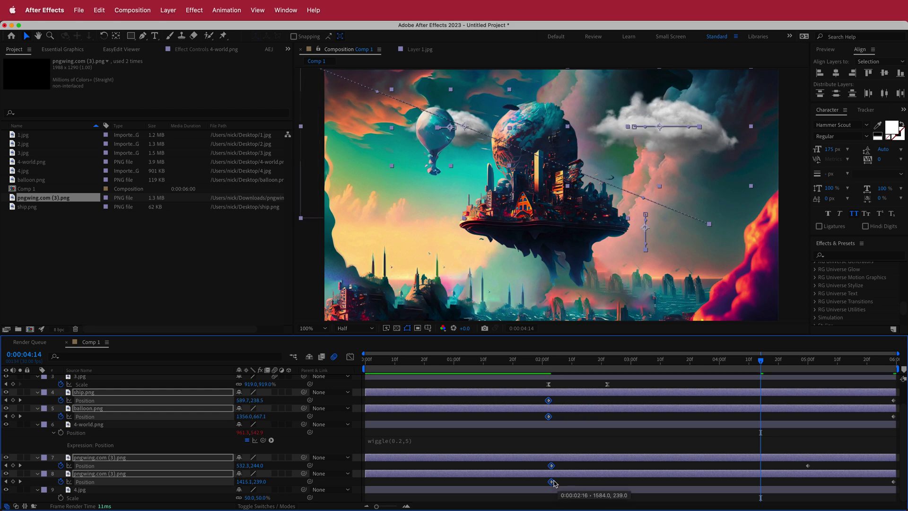
{"action": "left_click_drag", "start_coordinate": [760, 363], "coordinate": [235, 378]}
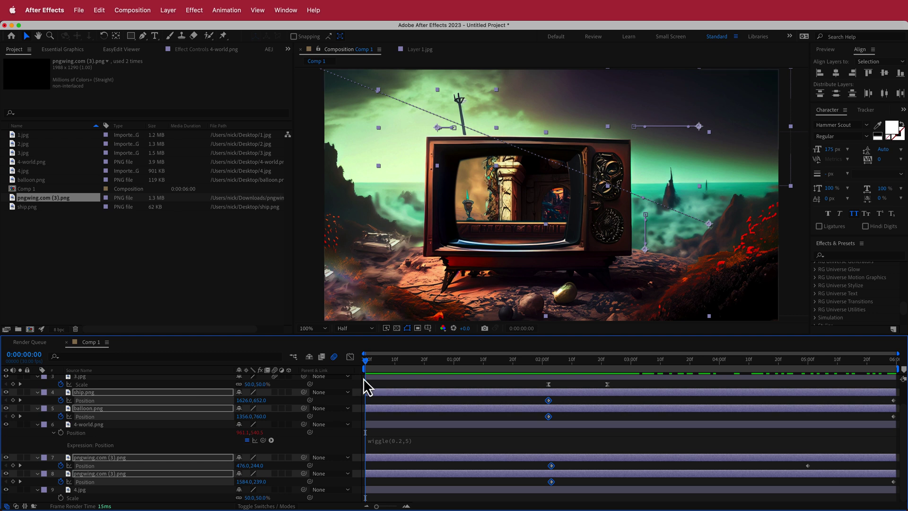
Collapse the layers' keyframes and pre-compose all layers of Comp 1 into Pre-comp 1, moving all attributes.
{"action": "scroll", "coordinate": [122, 430], "scroll_direction": "up", "scroll_amount": 2}
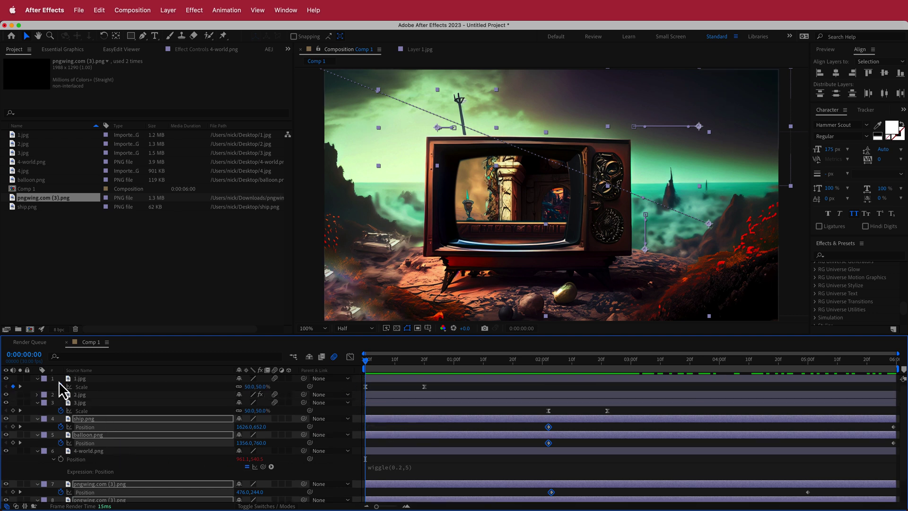
{"action": "left_click", "coordinate": [38, 379]}
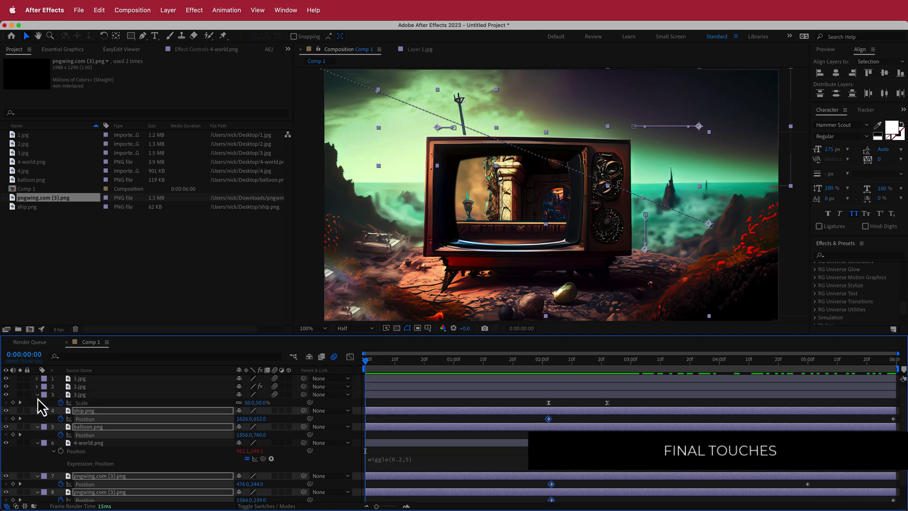
{"action": "key", "text": "u"}
{"action": "key", "text": "super+a"}
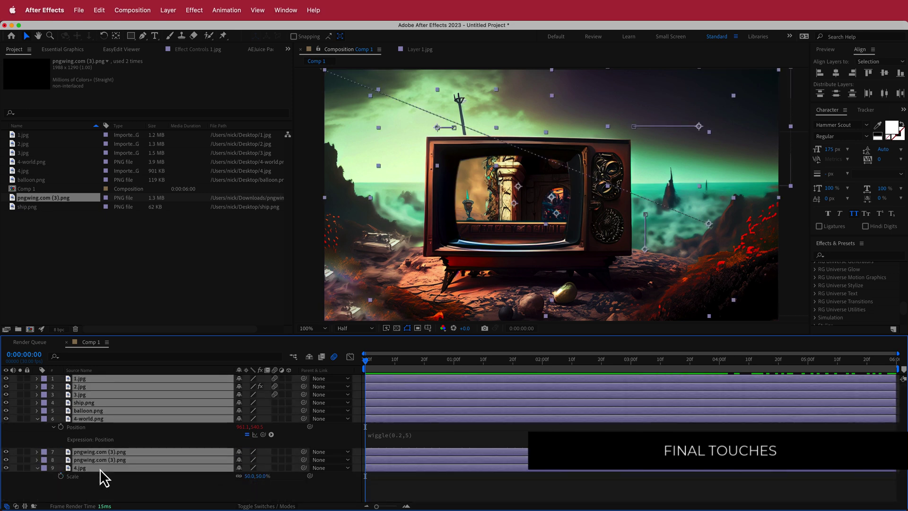
{"action": "left_click", "coordinate": [135, 11]}
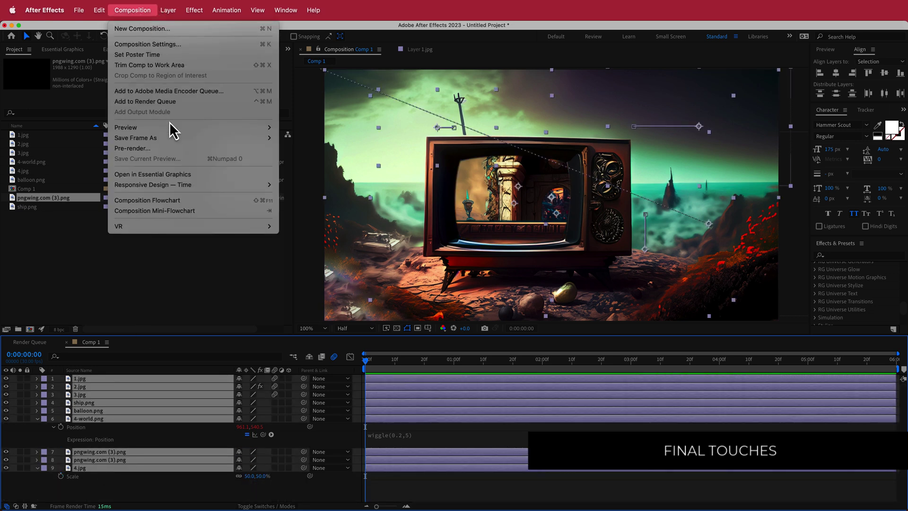
{"action": "mouse_move", "coordinate": [172, 10]}
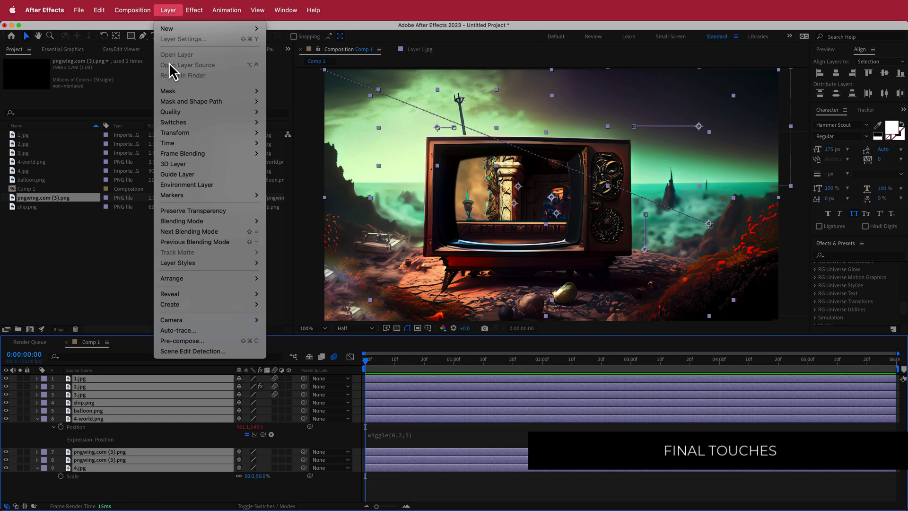
{"action": "left_click", "coordinate": [194, 340]}
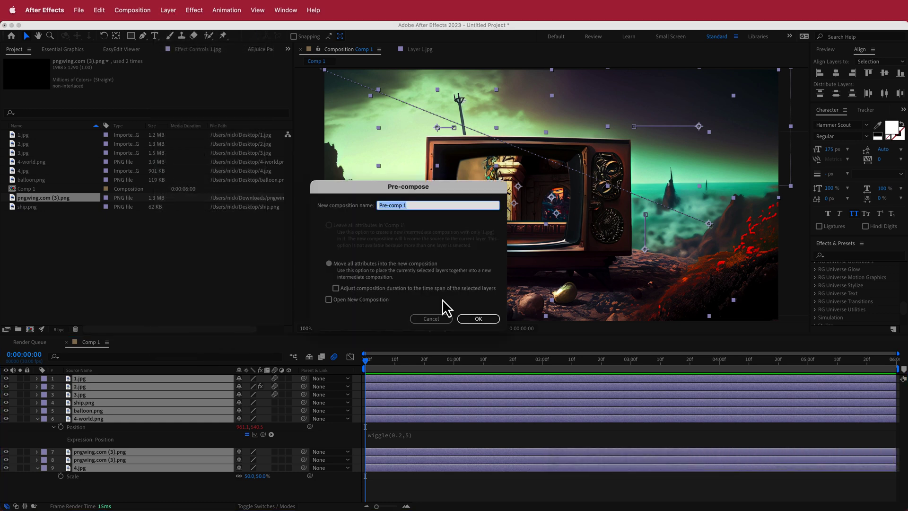
{"action": "left_click", "coordinate": [479, 318]}
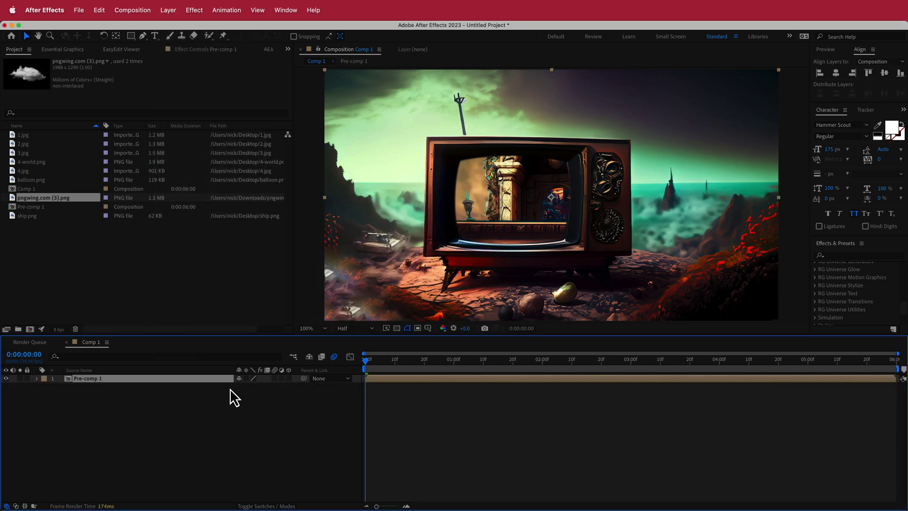
Keyframe Pre-comp 1's scale from 100% at 0:00:00:00 to 110% at 0:00:05:29 and scrub back to the start.
{"action": "key", "text": "s"}
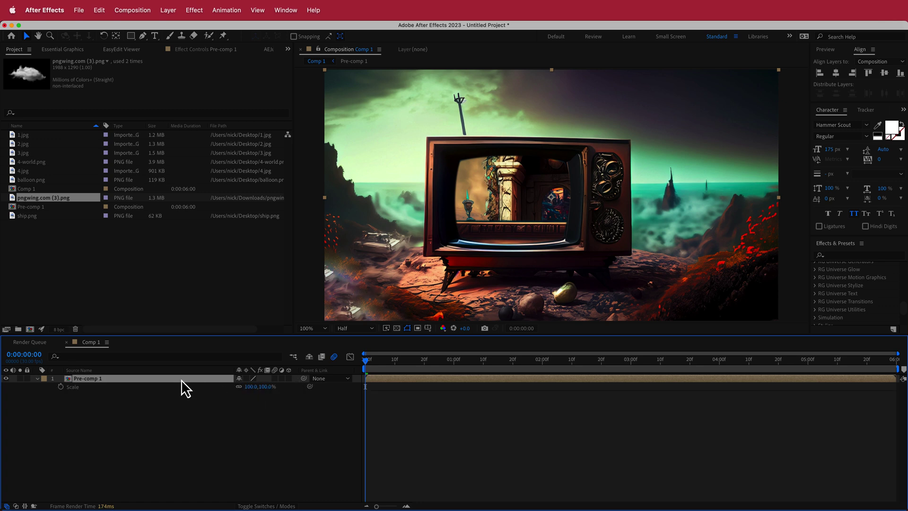
{"action": "left_click", "coordinate": [61, 387]}
{"action": "left_click_drag", "start_coordinate": [367, 365], "coordinate": [894, 364]}
{"action": "left_click", "coordinate": [252, 386]}
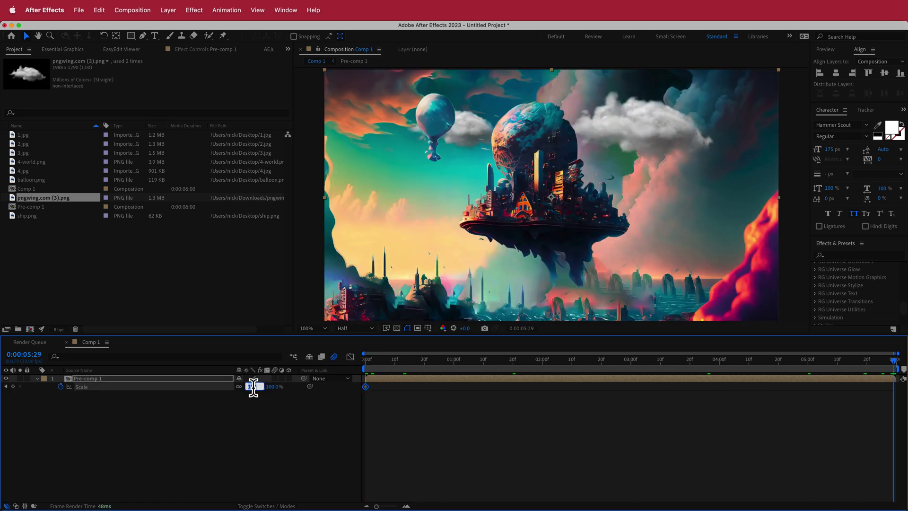
{"action": "type", "text": "120"}
{"action": "key", "text": "Return"}
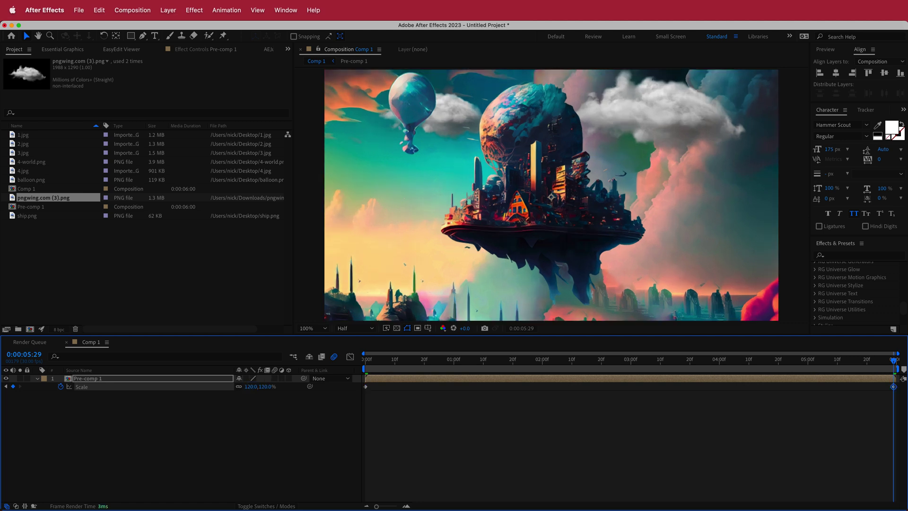
{"action": "left_click", "coordinate": [251, 387]}
{"action": "key", "text": "Return"}
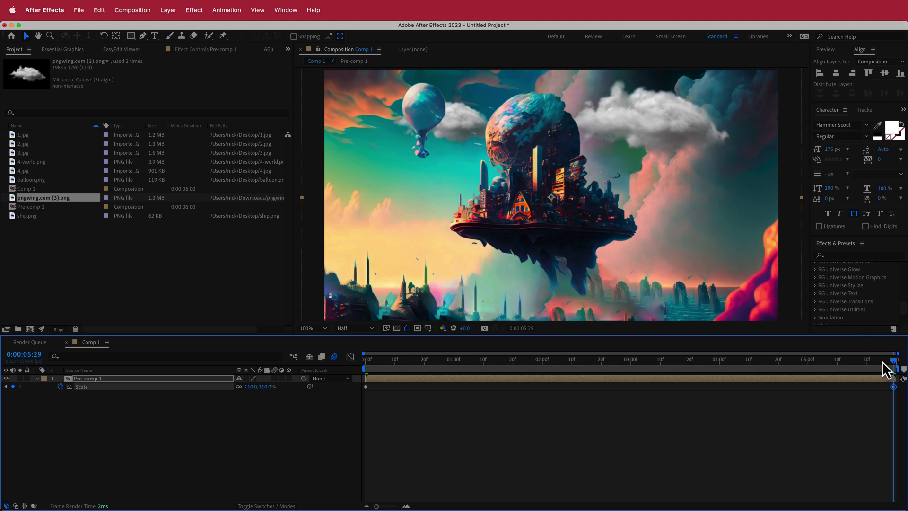
{"action": "left_click_drag", "start_coordinate": [882, 362], "coordinate": [312, 356]}
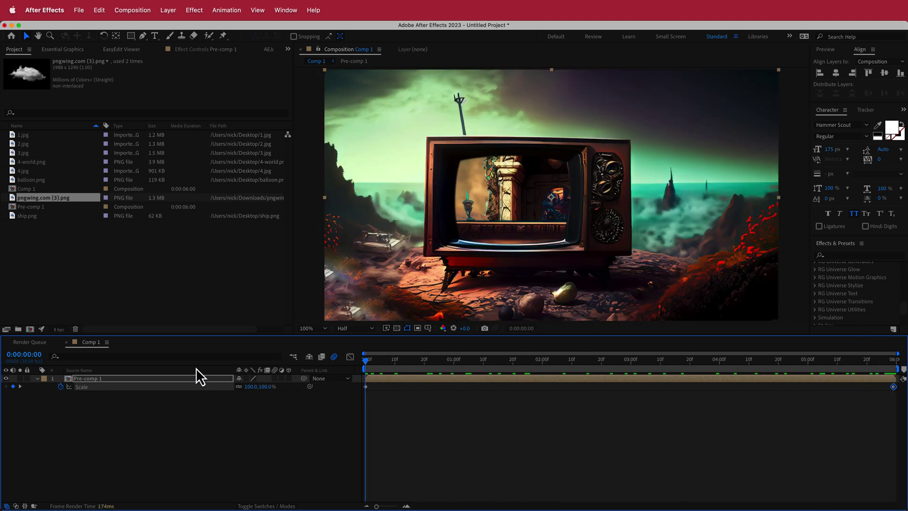
Create an adjustment layer above Pre-comp 1 and apply the Noise effect with the amount at 10%.
{"action": "right_click", "coordinate": [297, 378]}
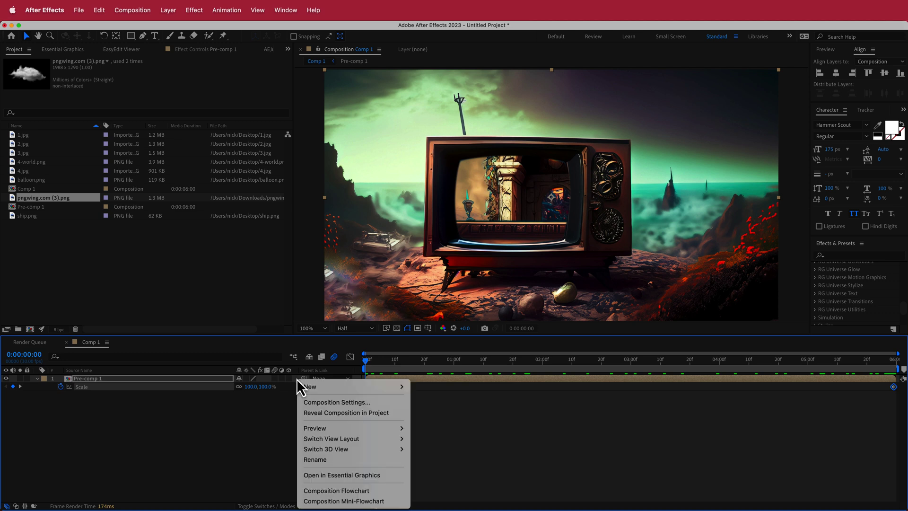
{"action": "mouse_move", "coordinate": [328, 387]}
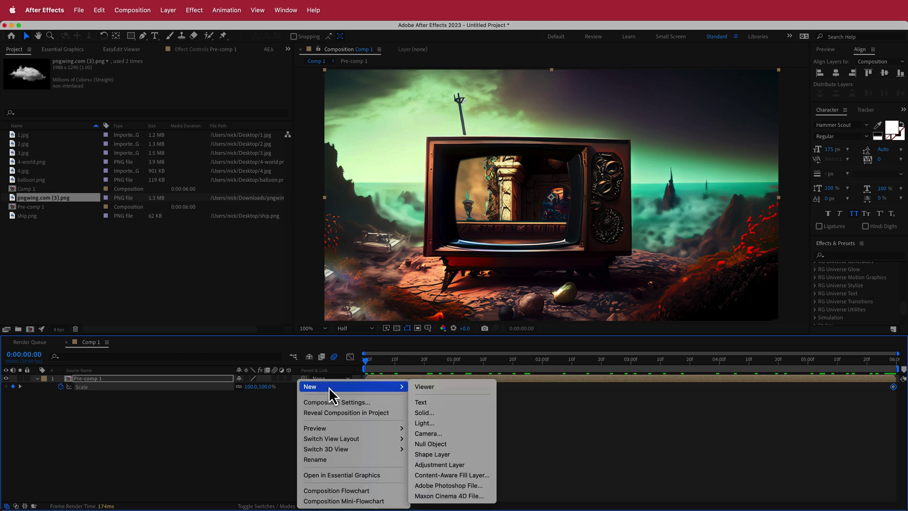
{"action": "left_click", "coordinate": [473, 463]}
{"action": "key", "text": "ctrl+space"}
{"action": "type", "text": "nois"}
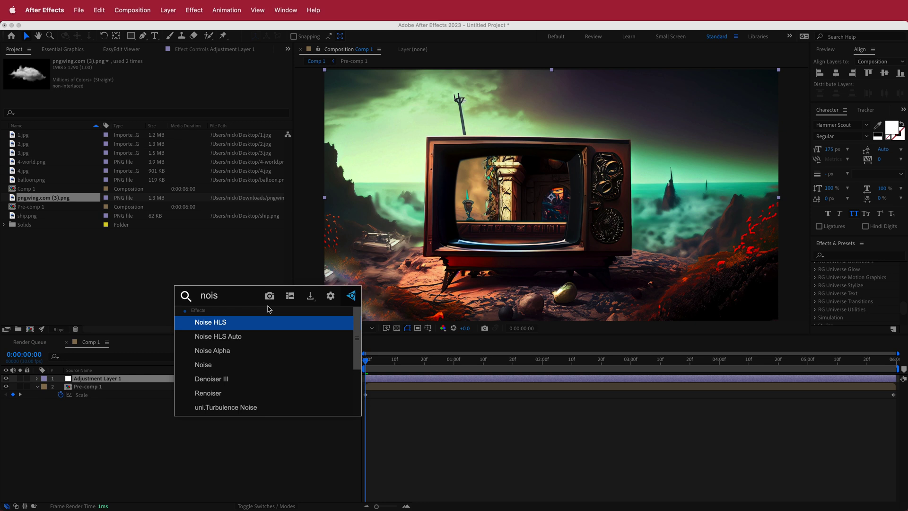
{"action": "key", "text": "Down"}
{"action": "key", "text": "Down"}
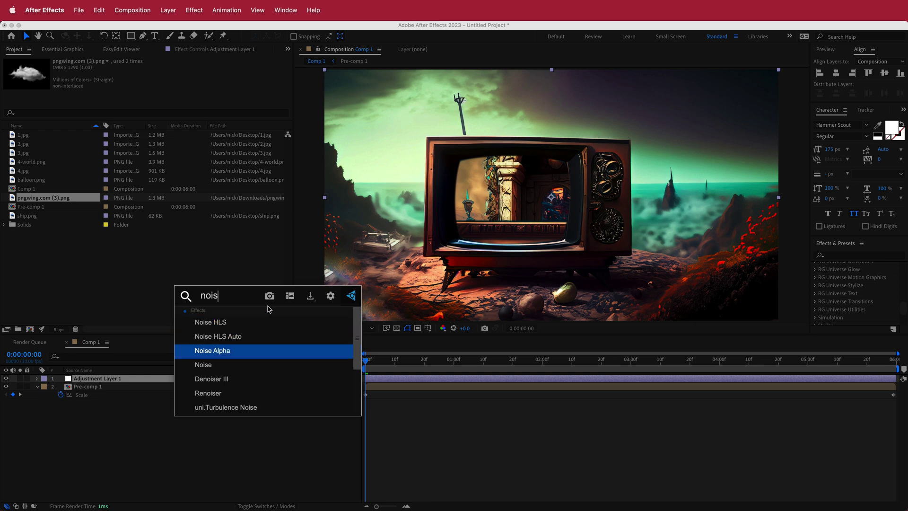
{"action": "key", "text": "Down"}
{"action": "key", "text": "Return"}
{"action": "left_click", "coordinate": [159, 77]}
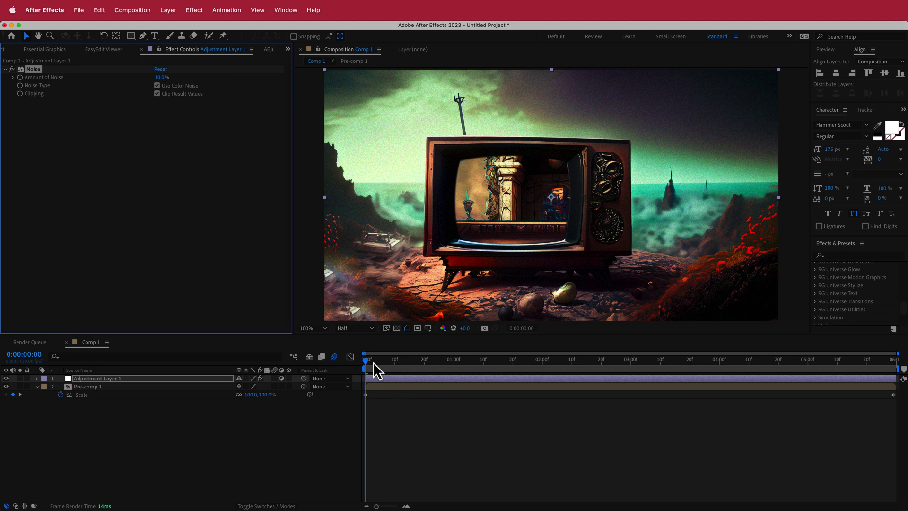
Create a second adjustment layer, place it directly below the noise layer and apply Lumetri Color to it.
{"action": "left_click", "coordinate": [302, 368]}
{"action": "right_click", "coordinate": [296, 380]}
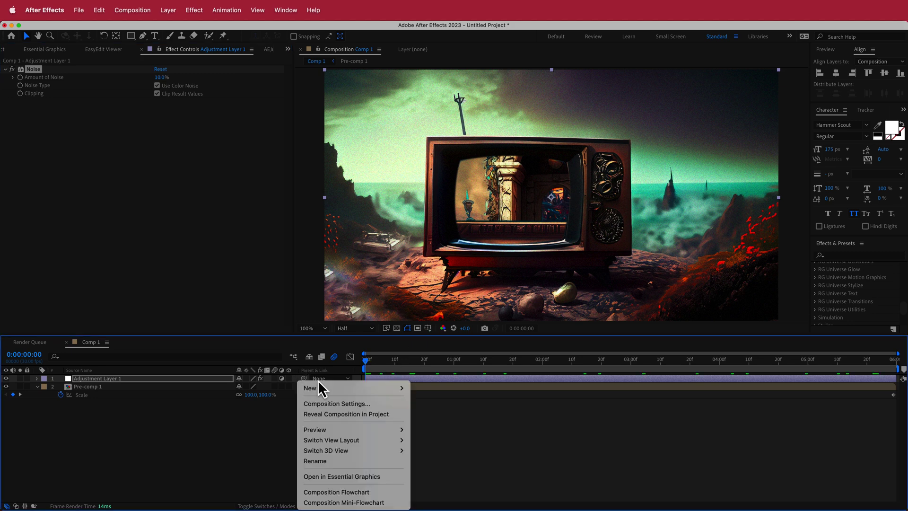
{"action": "mouse_move", "coordinate": [333, 388]}
{"action": "left_click", "coordinate": [466, 466]}
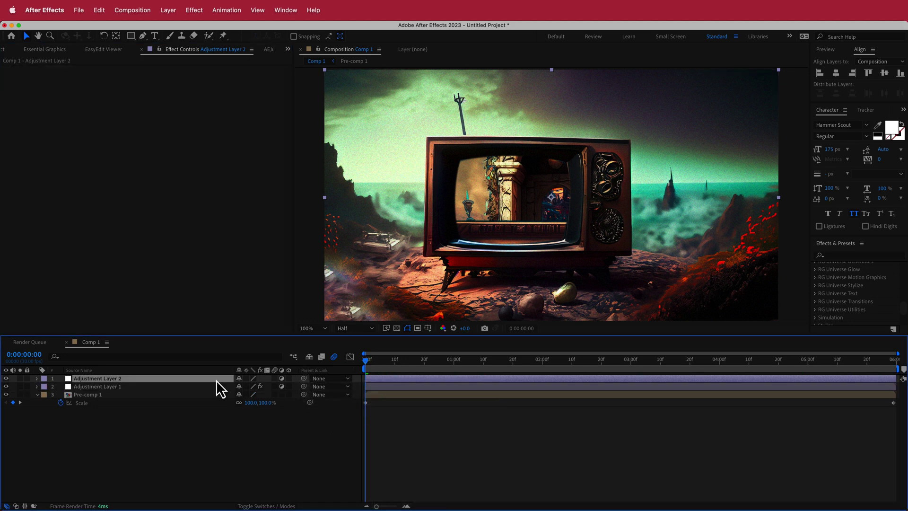
{"action": "left_click_drag", "start_coordinate": [139, 378], "coordinate": [138, 390]}
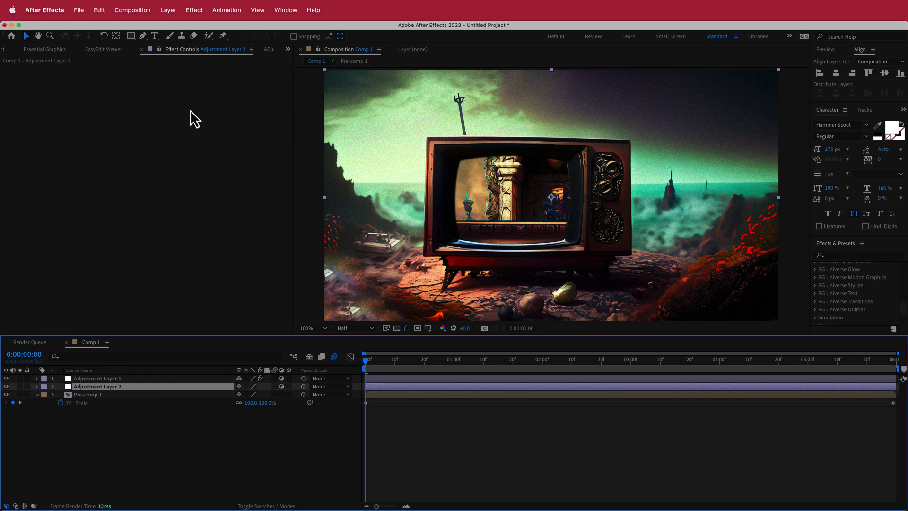
{"action": "key", "text": "ctrl+space"}
{"action": "type", "text": "lum"}
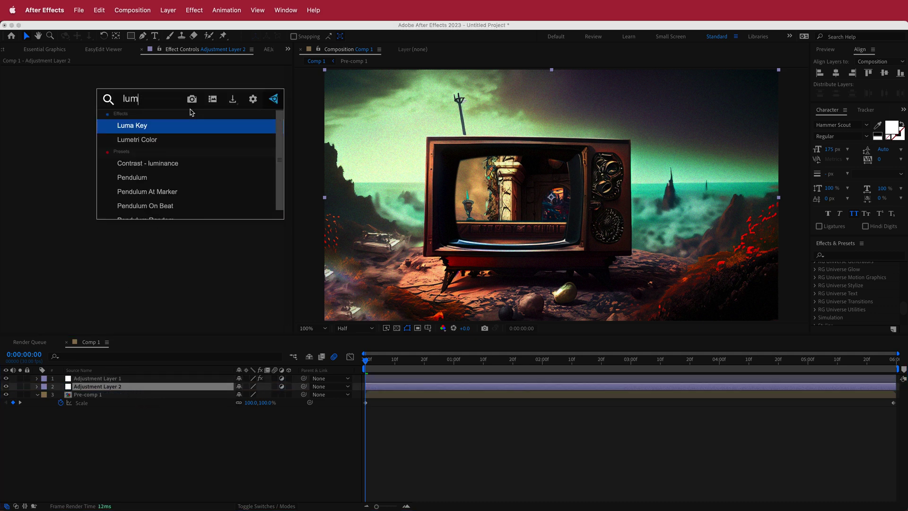
{"action": "key", "text": "Down"}
{"action": "key", "text": "Return"}
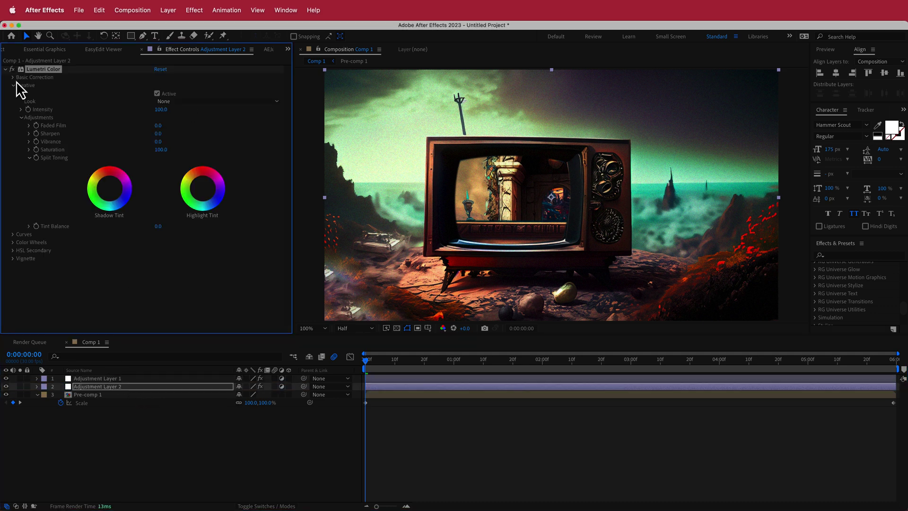
Set Lumetri Color's creative look to SL BLUE MOON with intensity 77 and scrub the timeline to check the grade.
{"action": "left_click", "coordinate": [209, 103]}
{"action": "left_click", "coordinate": [192, 398]}
{"action": "left_click", "coordinate": [191, 103]}
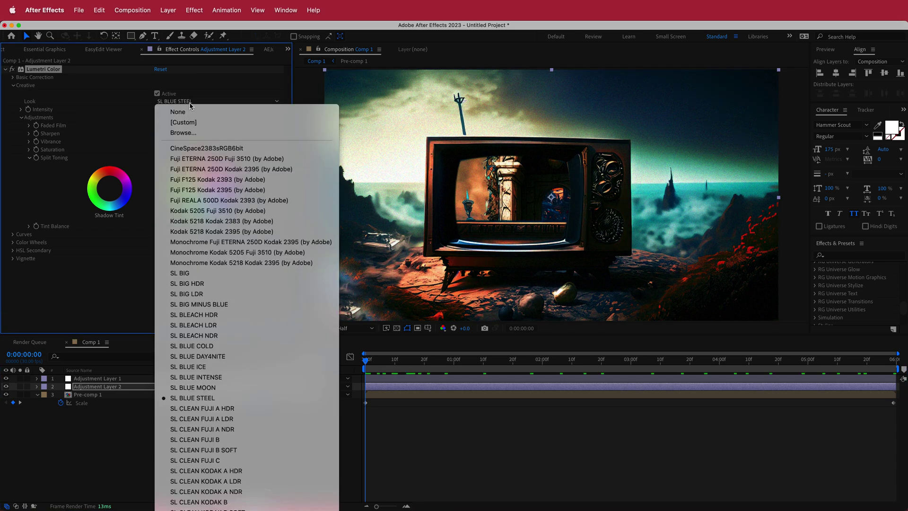
{"action": "left_click", "coordinate": [207, 387]}
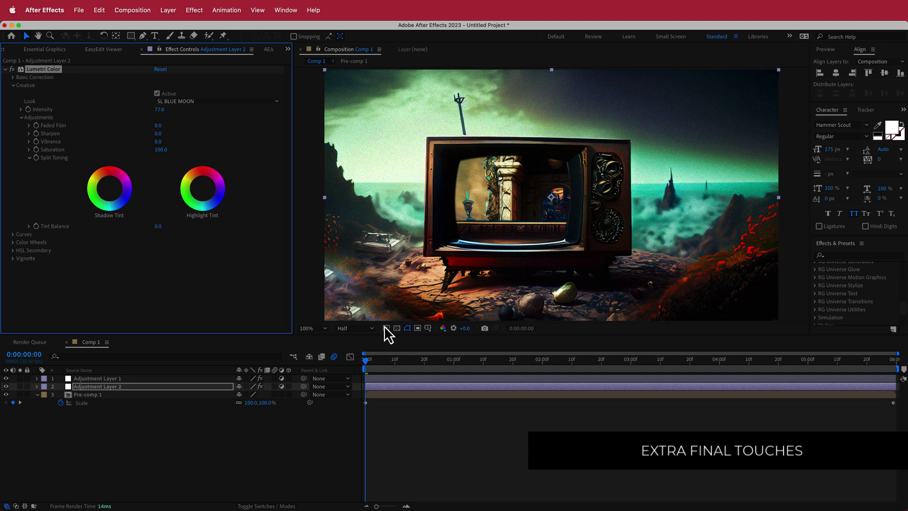
{"action": "left_click_drag", "start_coordinate": [371, 360], "coordinate": [500, 366]}
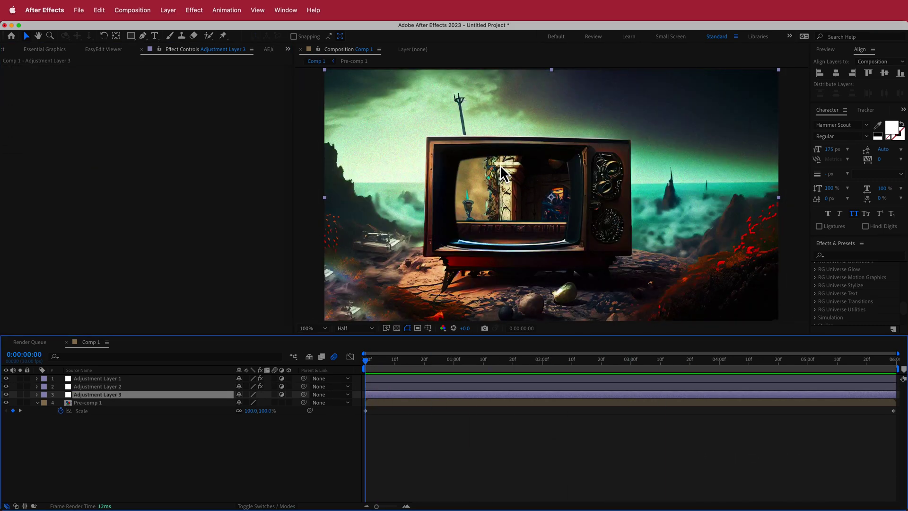
Try the uni.Carousel effect on Adjustment Layer 3 and remove it again.
{"action": "key", "text": "ctrl+space"}
{"action": "type", "text": "car"}
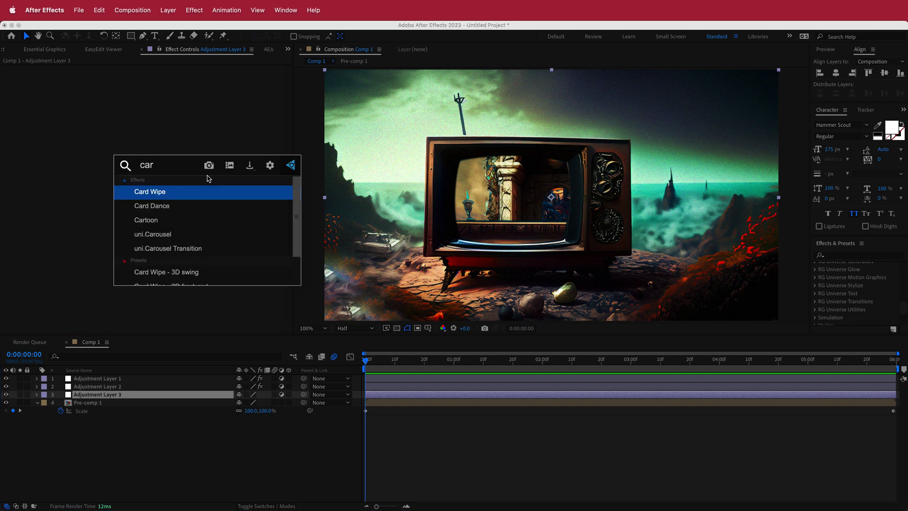
{"action": "left_click", "coordinate": [169, 235]}
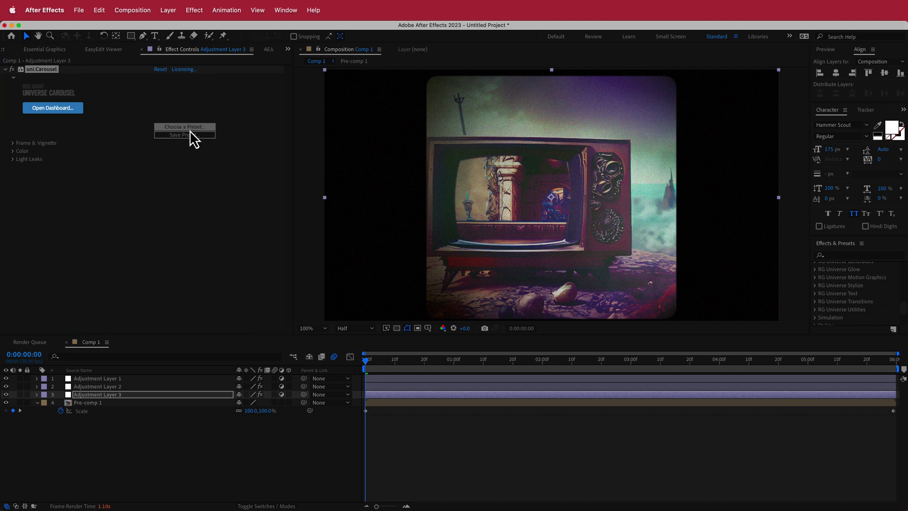
{"action": "left_click", "coordinate": [36, 69]}
{"action": "key", "text": "Delete"}
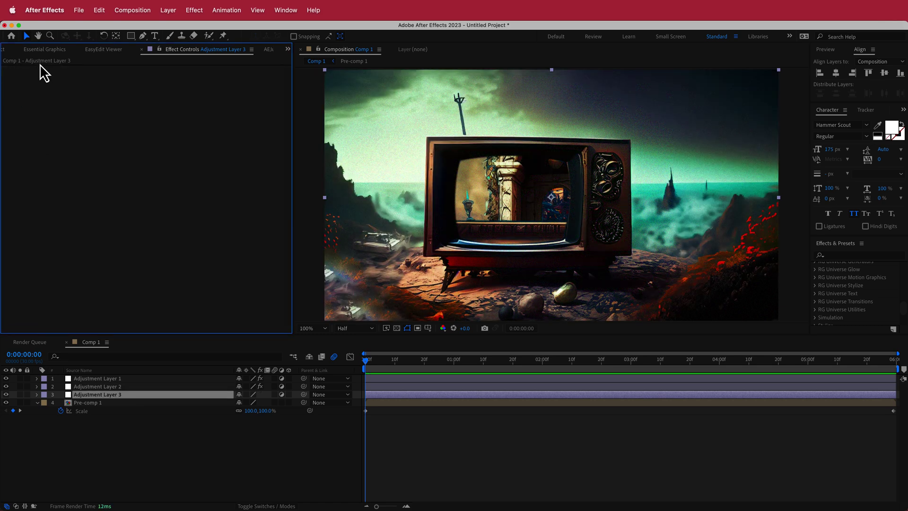
Import NicePng_scratch-texture-png_697114.png into the project and place it in Comp 1 between Adjustment Layer 1 and Adjustment Layer 2.
{"action": "key", "text": "super+0"}
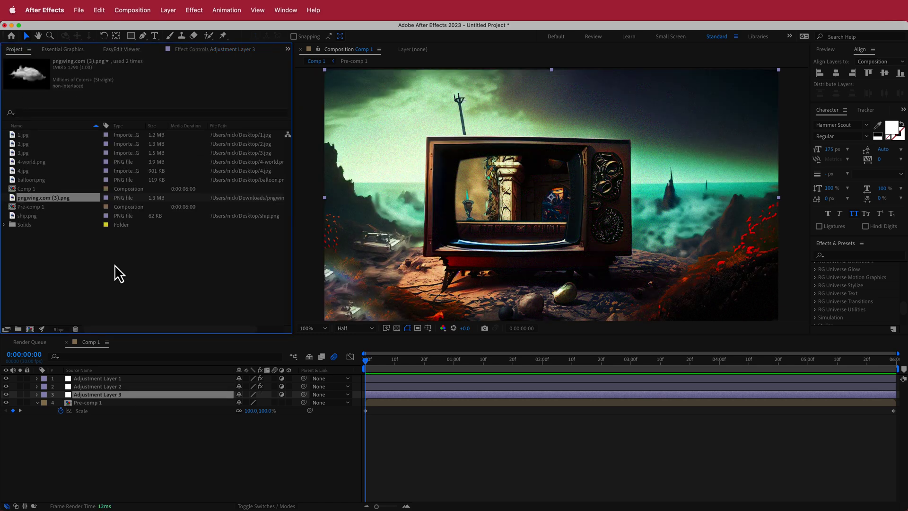
{"action": "right_click", "coordinate": [124, 257]}
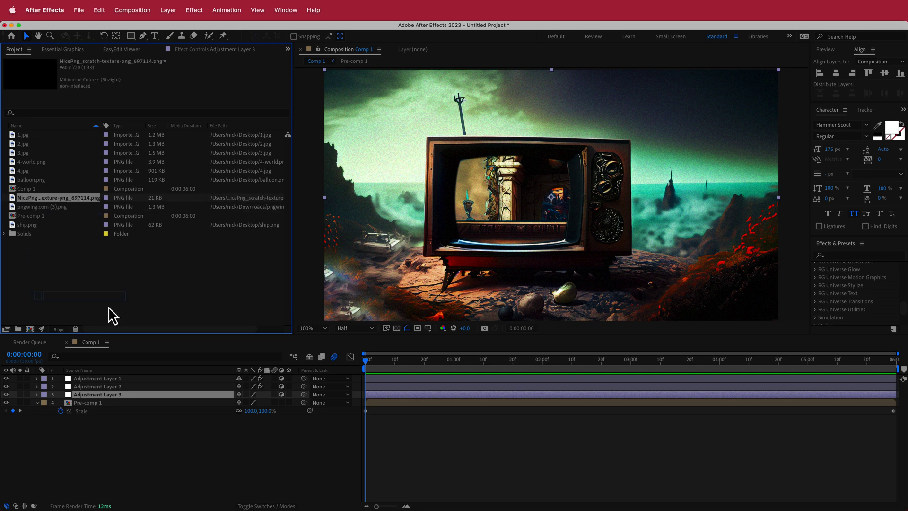
{"action": "left_click_drag", "start_coordinate": [109, 308], "coordinate": [127, 382]}
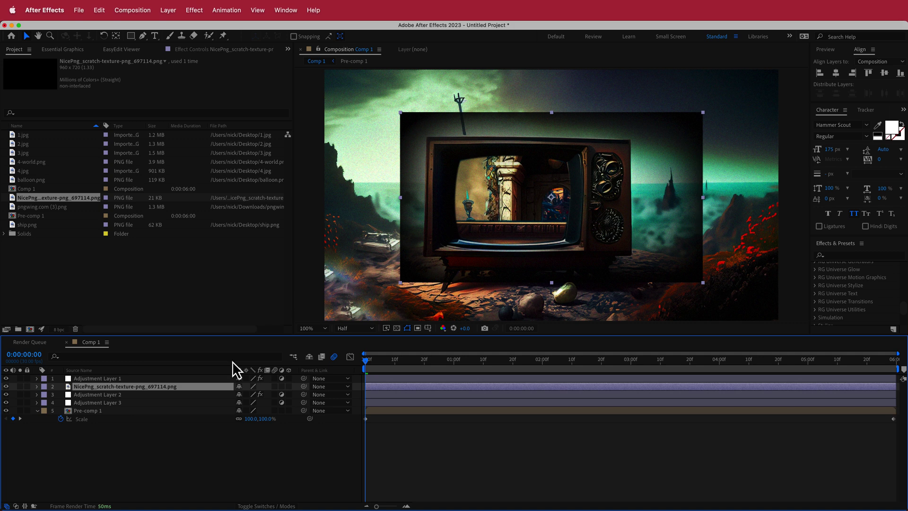
Scale the scratch texture layer to 167% so it covers the frame and scrub the timeline to check the overlay.
{"action": "key", "text": "s"}
{"action": "left_click_drag", "start_coordinate": [248, 395], "coordinate": [274, 393]}
{"action": "left_click_drag", "start_coordinate": [369, 362], "coordinate": [349, 368]}
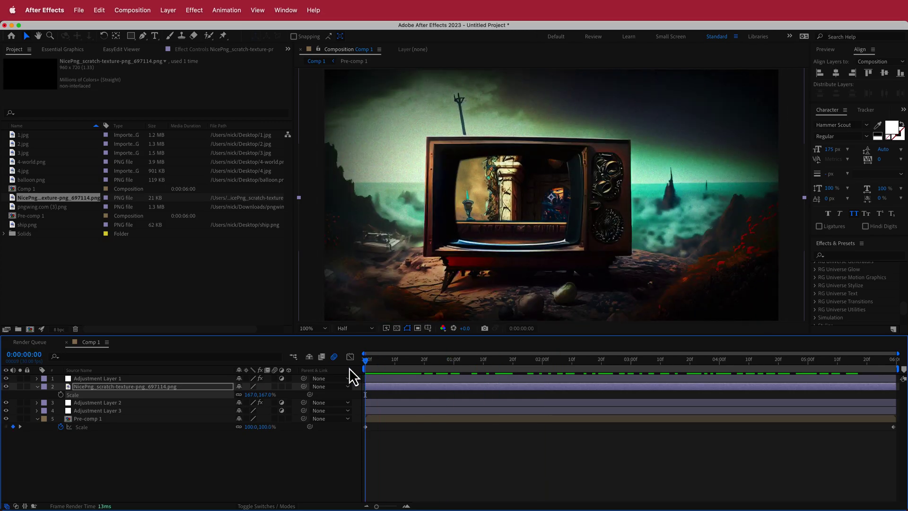